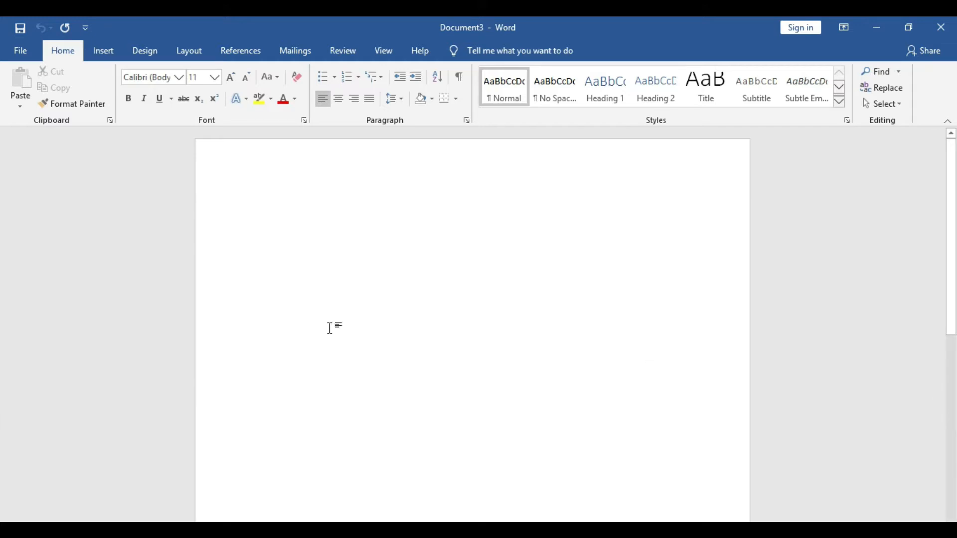
Start the step-by-step mail merge wizard with Letters as the document type and advance to choosing the starting document
click(290, 53)
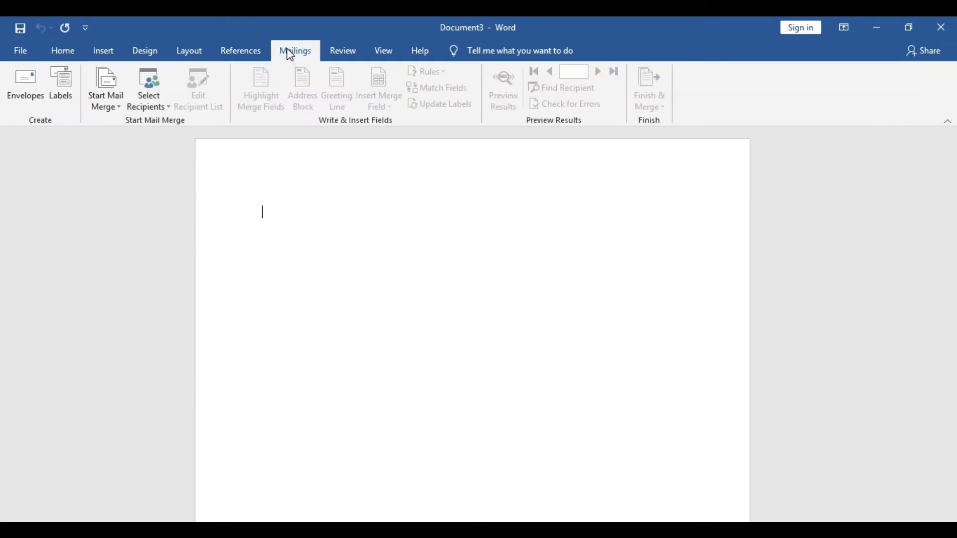
click(105, 103)
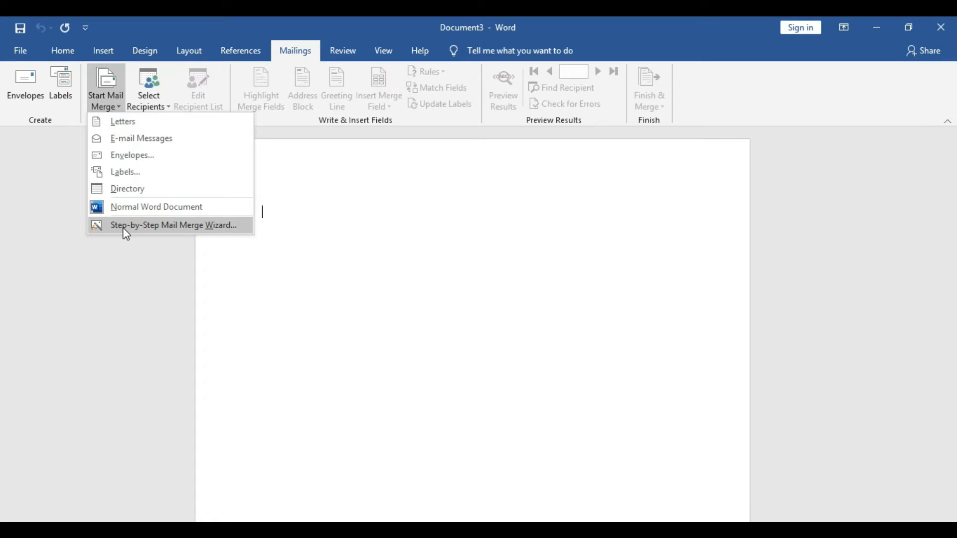
click(173, 227)
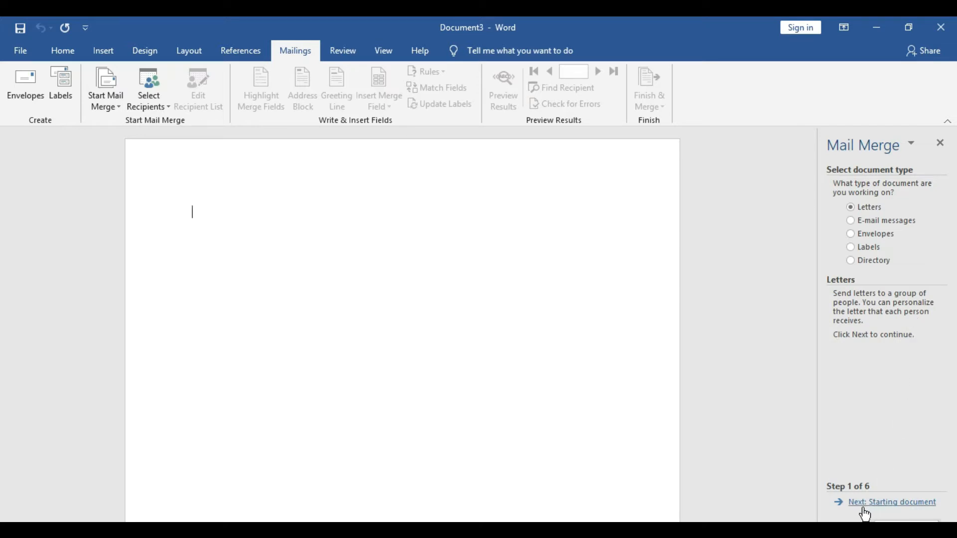
click(906, 514)
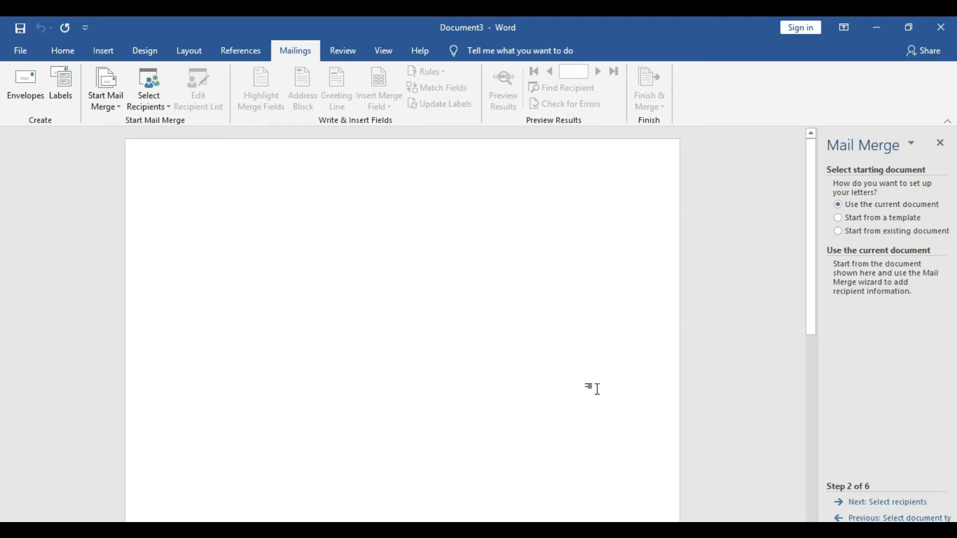
text(sajkjdlkh)
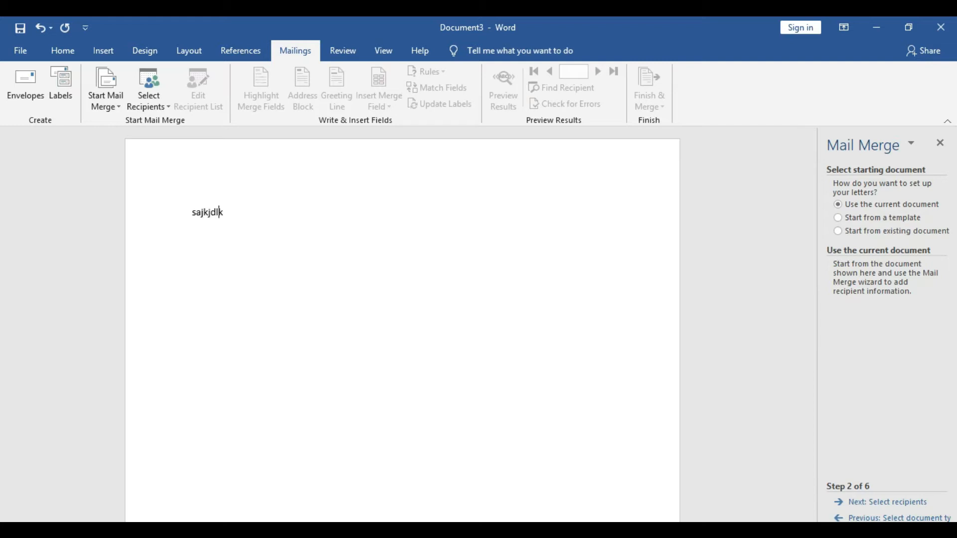
key(BackSpace)
key(BackSpace)
key(BackSpace)
key(BackSpace)
key(BackSpace)
key(BackSpace)
key(BackSpace)
key(BackSpace)
key(BackSpace)
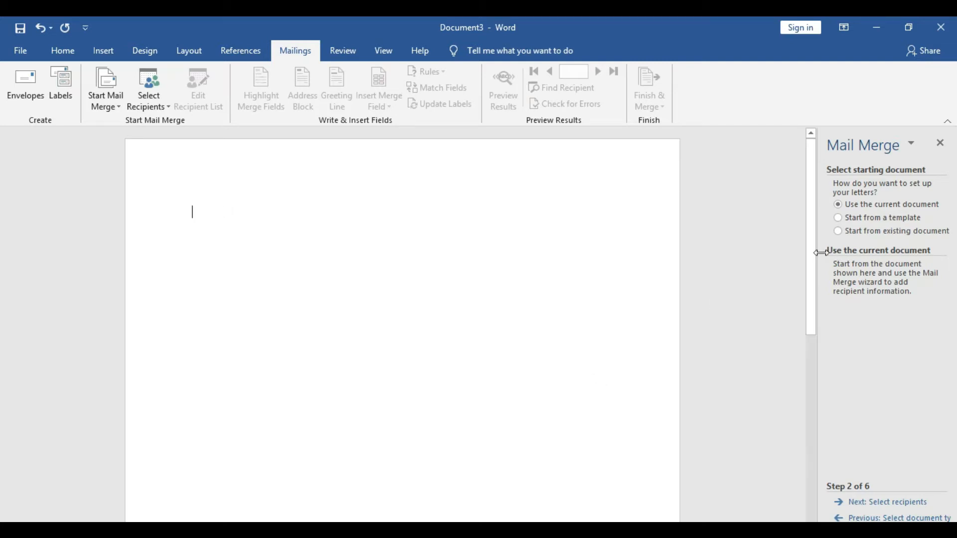
Start the letters from the existing document web-design-Word-Invoice2 in the Documents folder
click(869, 220)
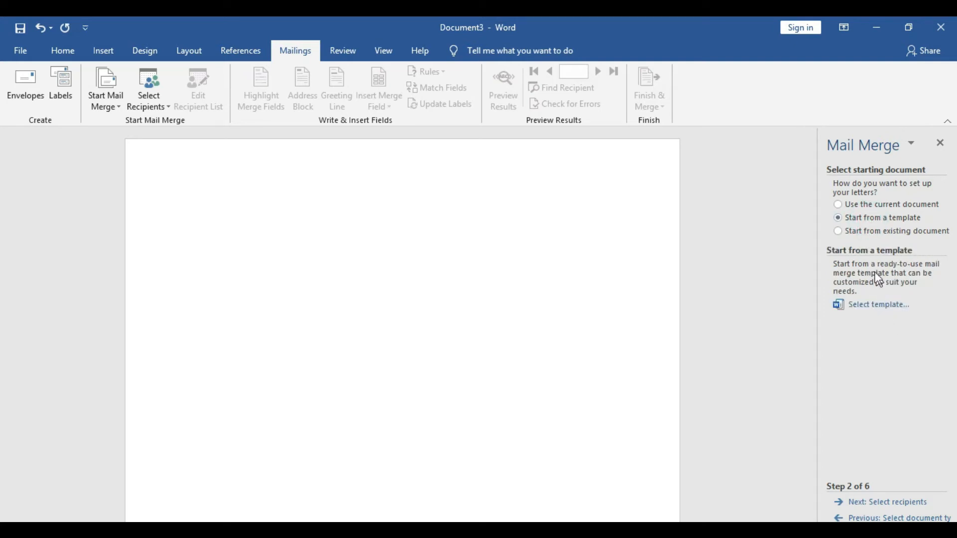
click(840, 232)
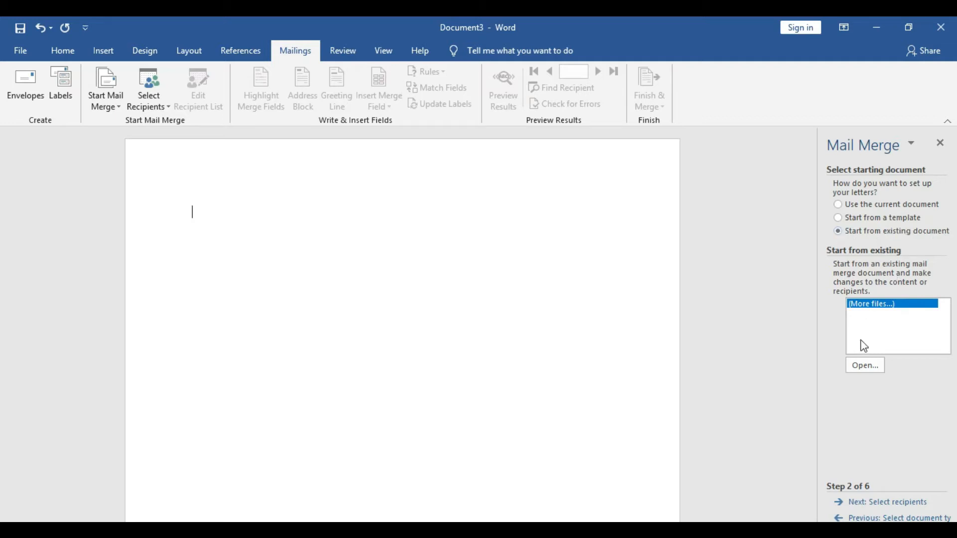
click(861, 373)
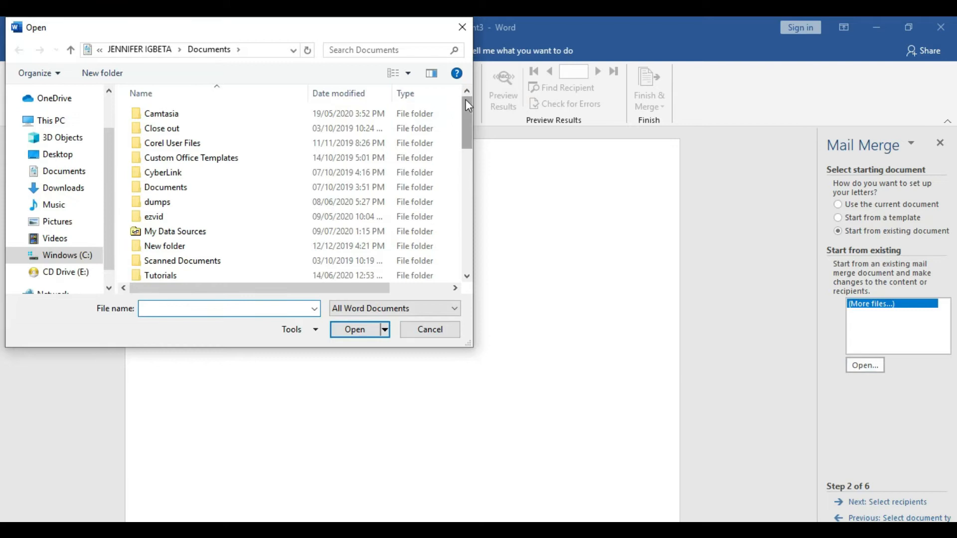
drag(466, 100, 458, 210)
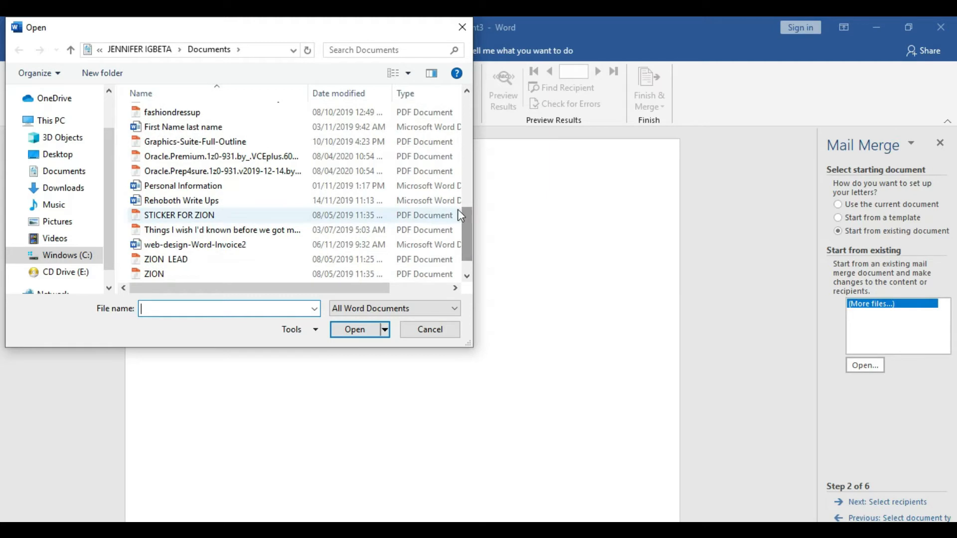
double_click(255, 246)
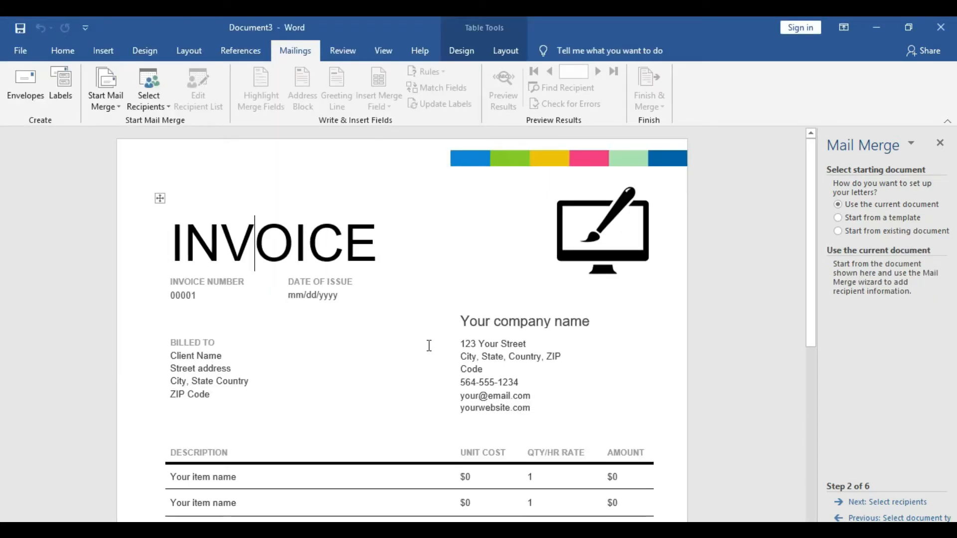
Insert several blank lines above the INVOICE heading to make room at the start of the page
click(255, 242)
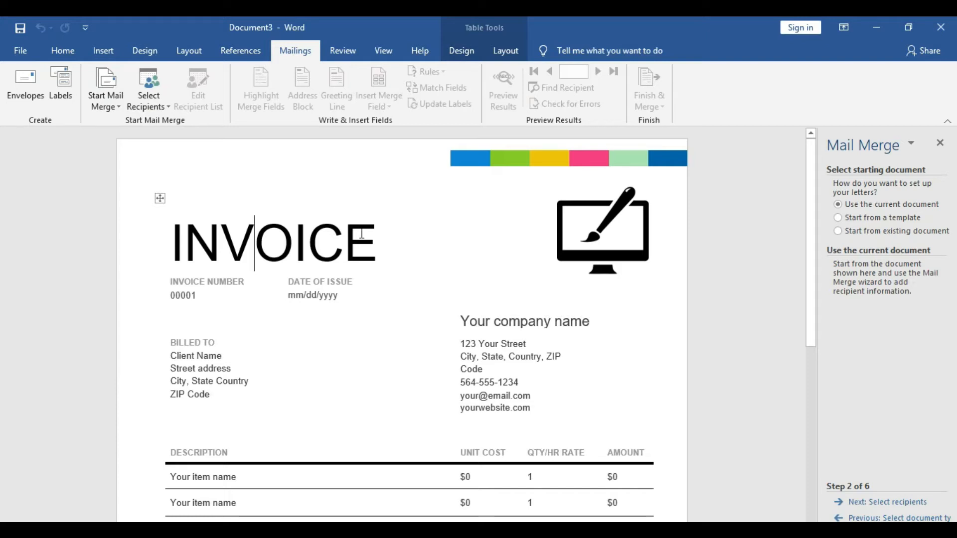
click(172, 225)
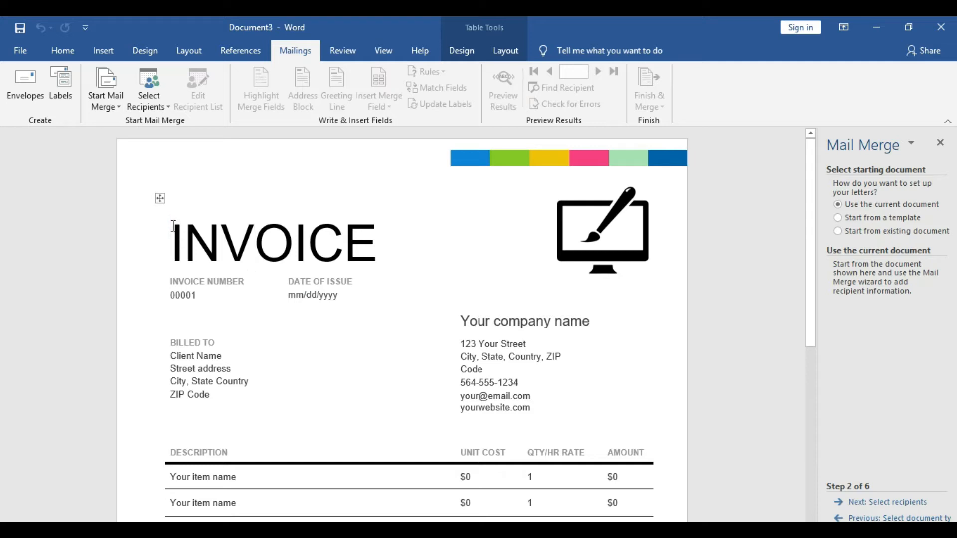
key(Return)
key(Return)
key(Return)
key(Return)
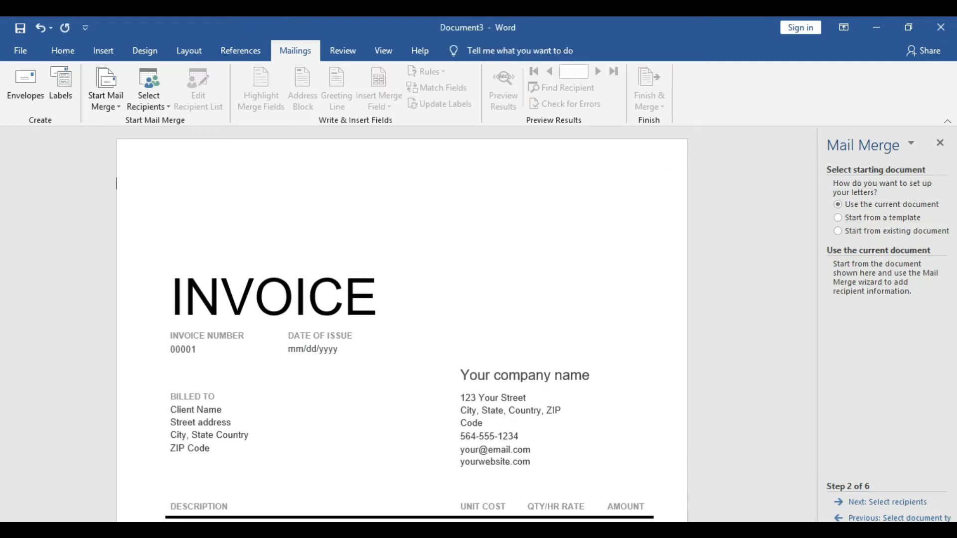
key(Return)
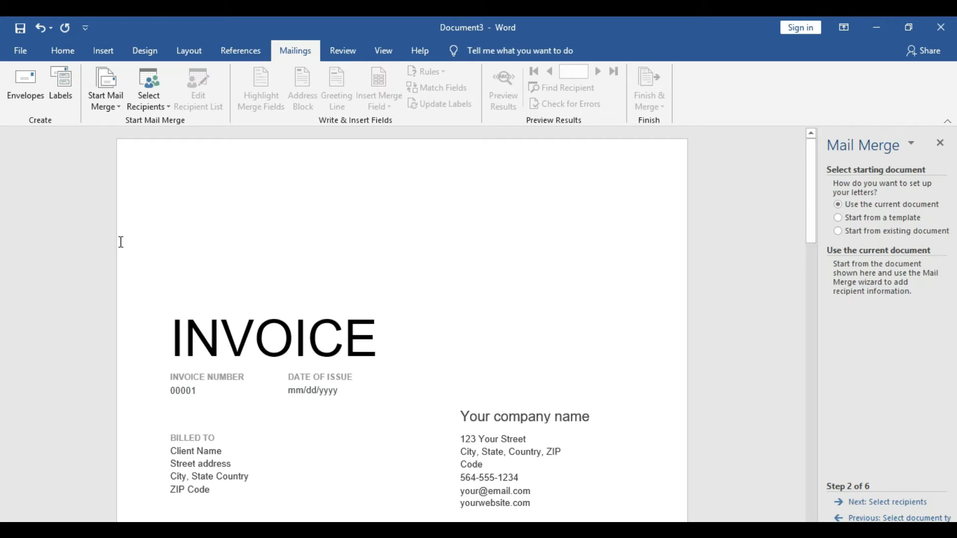
key(Tab)
key(BackSpace)
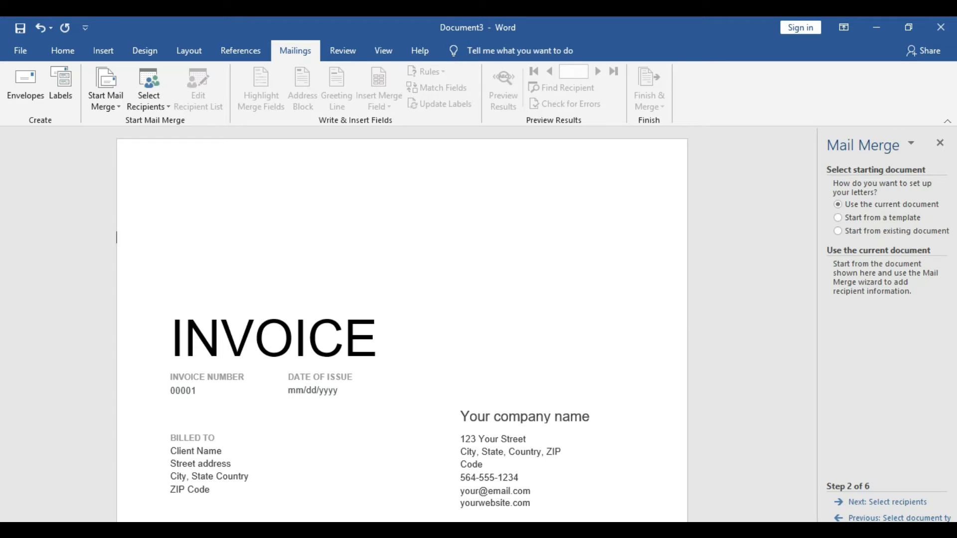
Apply the Moderate page margins to the invoice document
click(202, 44)
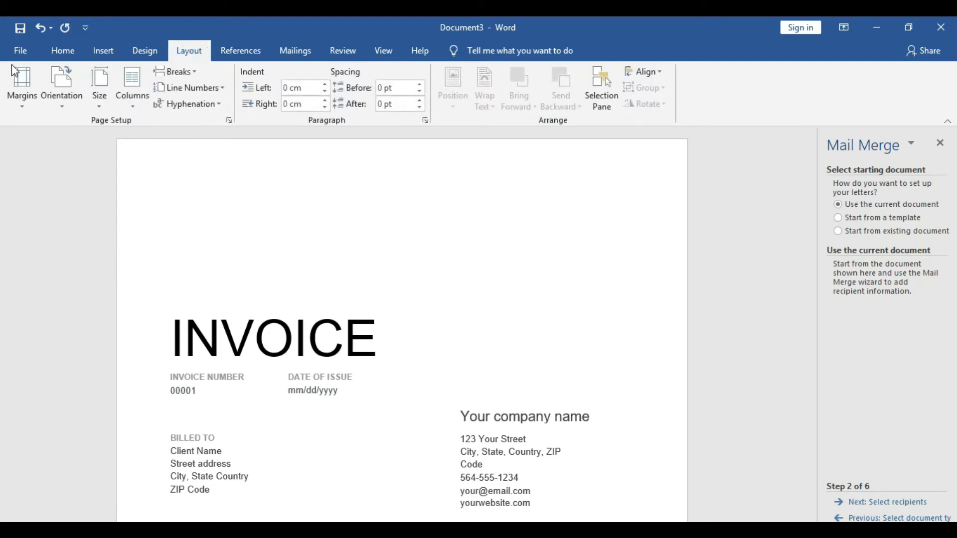
click(23, 81)
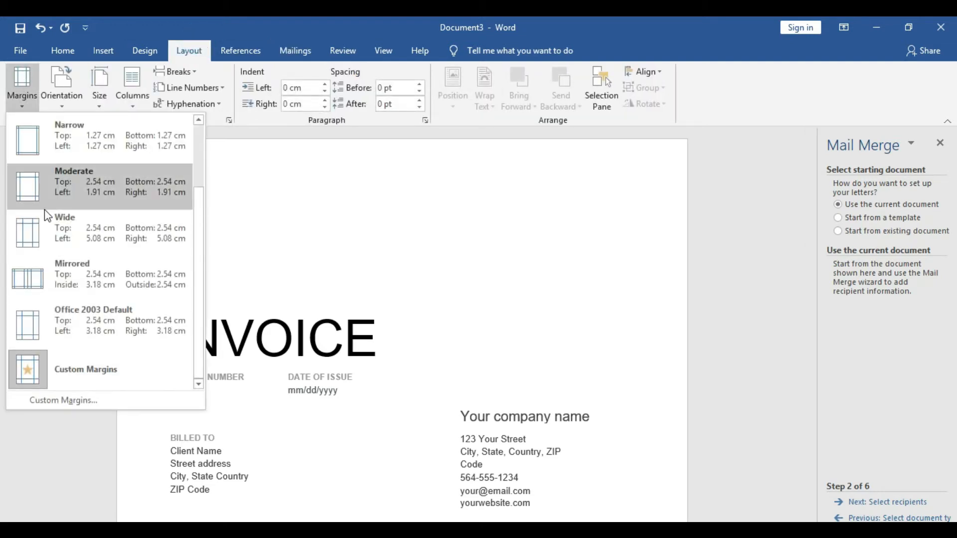
click(53, 196)
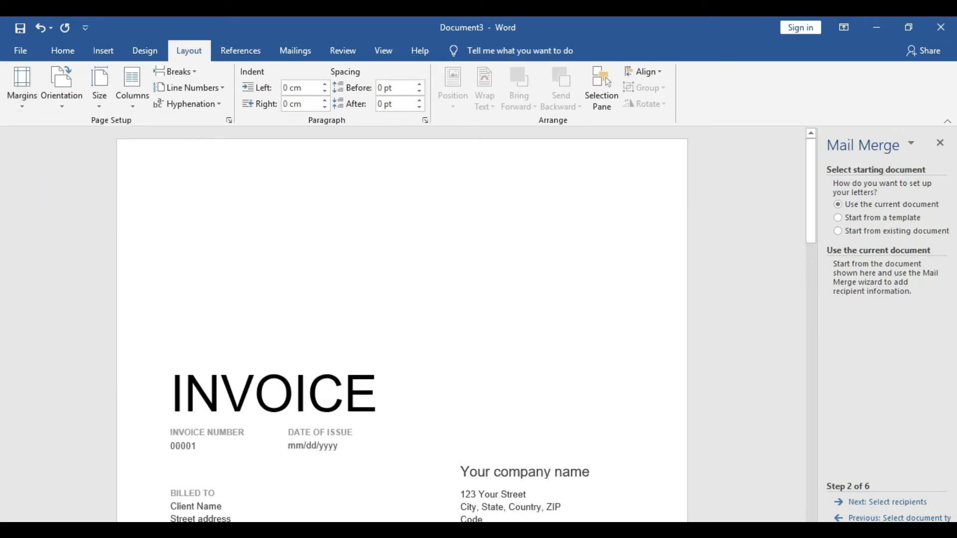
Delete four of the blank lines above the INVOICE heading
key(Delete)
key(Delete)
key(Delete)
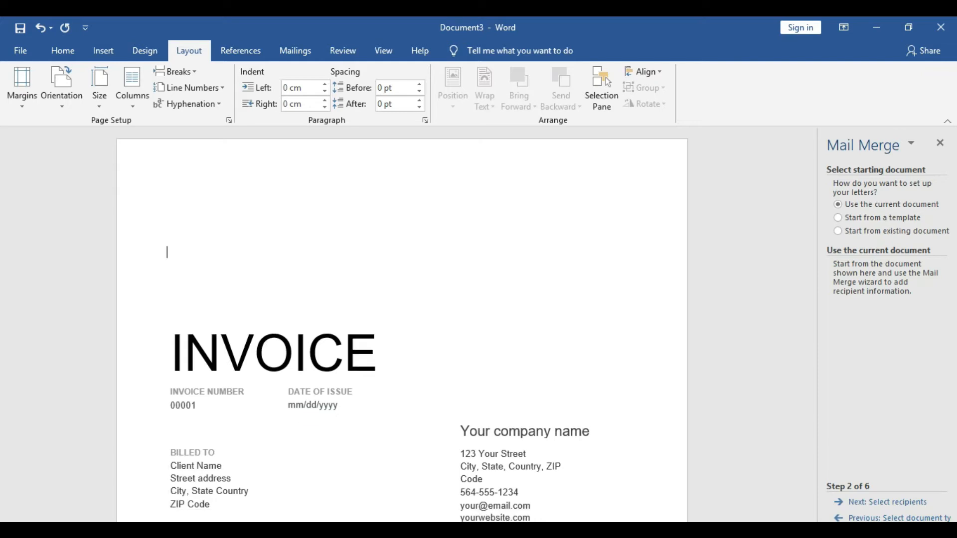
key(Delete)
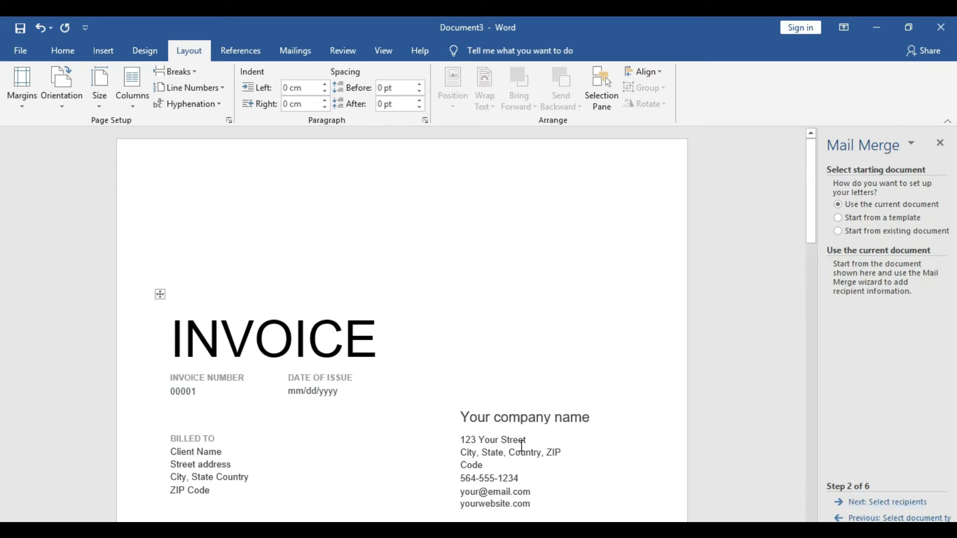
Advance the wizard to recipient selection, choose to type a new list, and create the address list
click(875, 504)
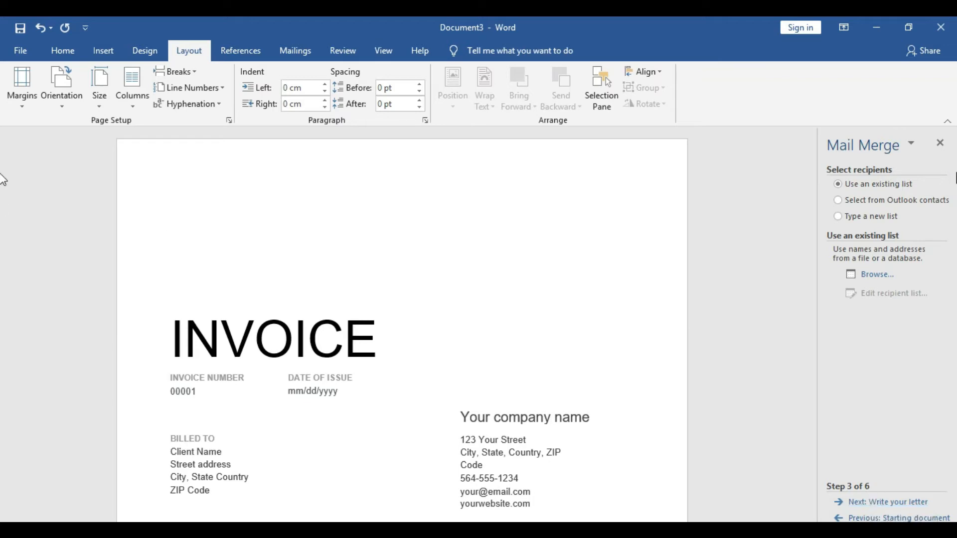
click(895, 203)
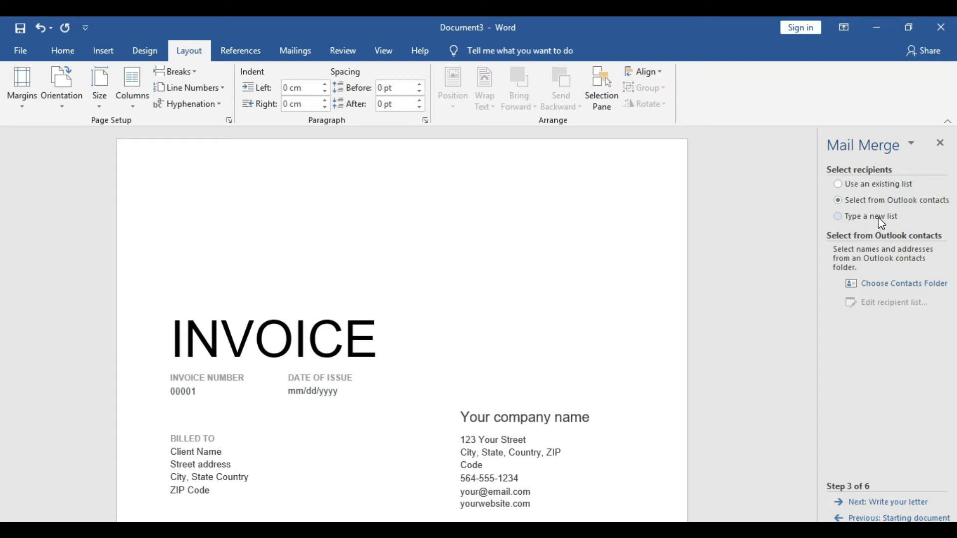
click(882, 224)
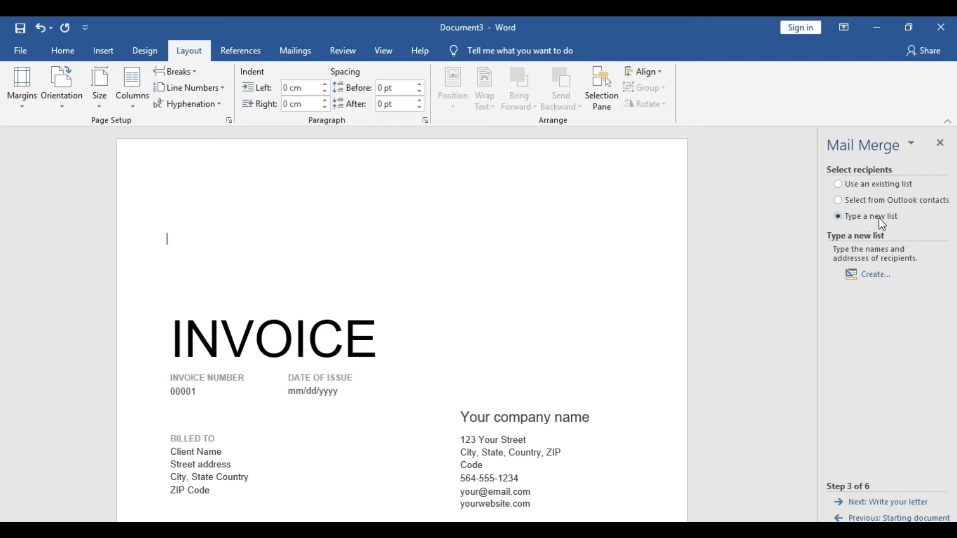
click(876, 276)
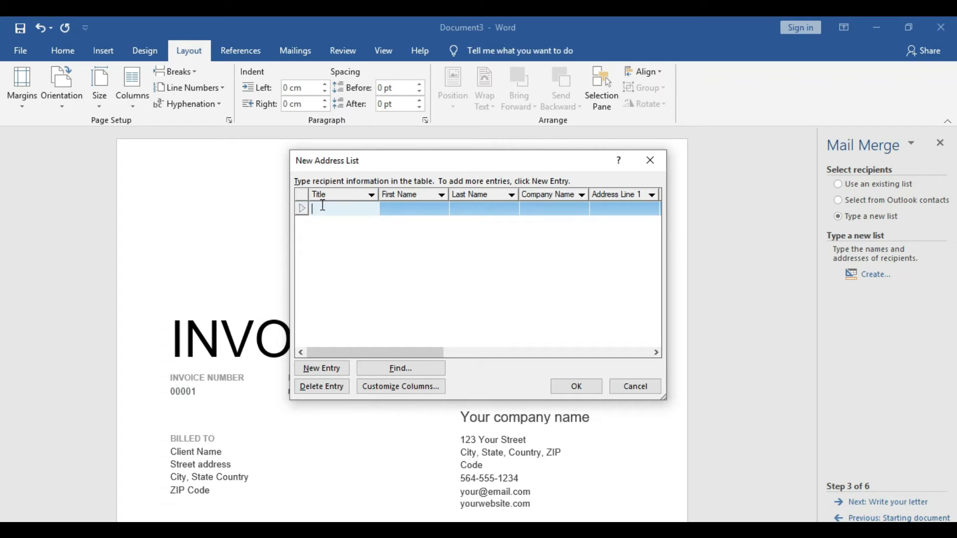
Enter the title Mr. and the recipient's first and last name in the first address list entry
text(M)
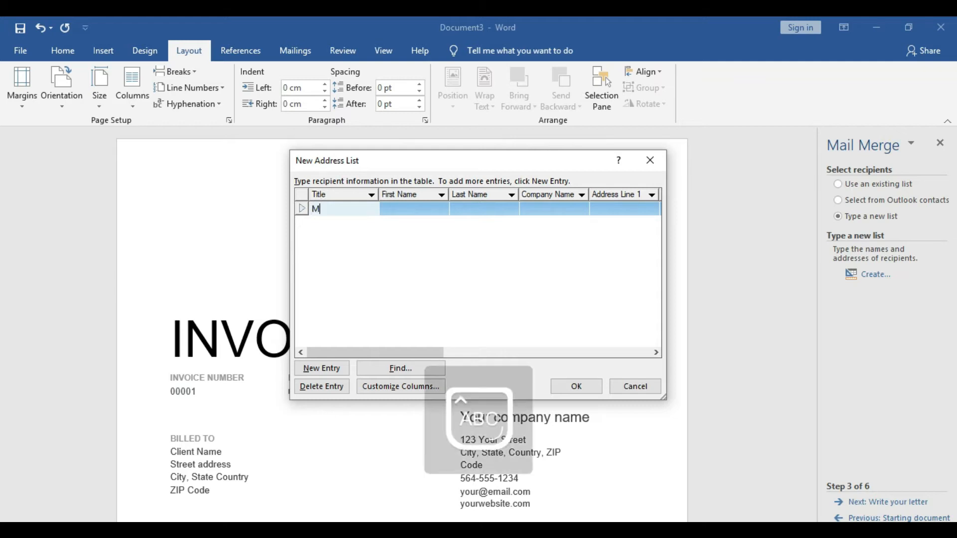
text(r.)
key(Tab)
key(Tab)
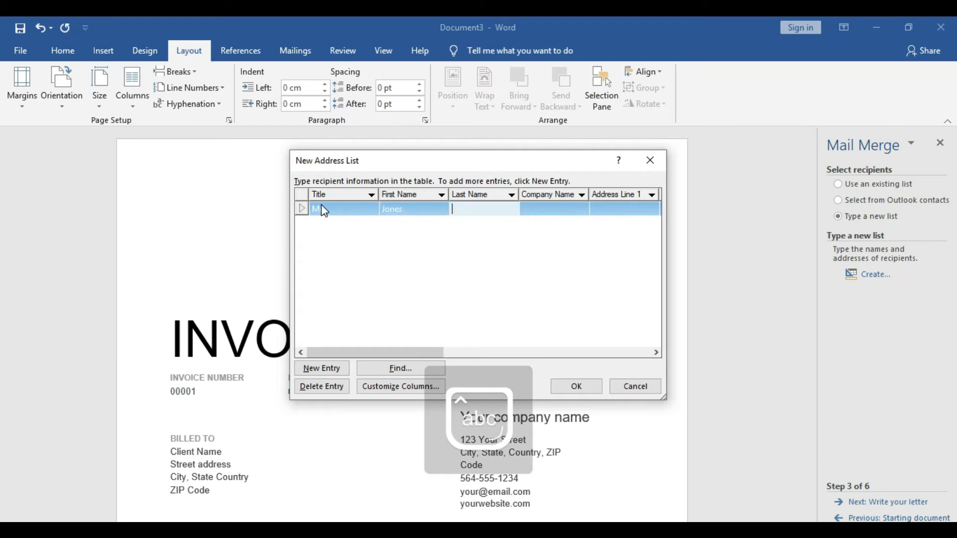
key(Tab)
Enter Microsoft as the recipient's company name
key(Caps_Lock)
text(Z)
key(Caps_Lock)
text(ionlea)
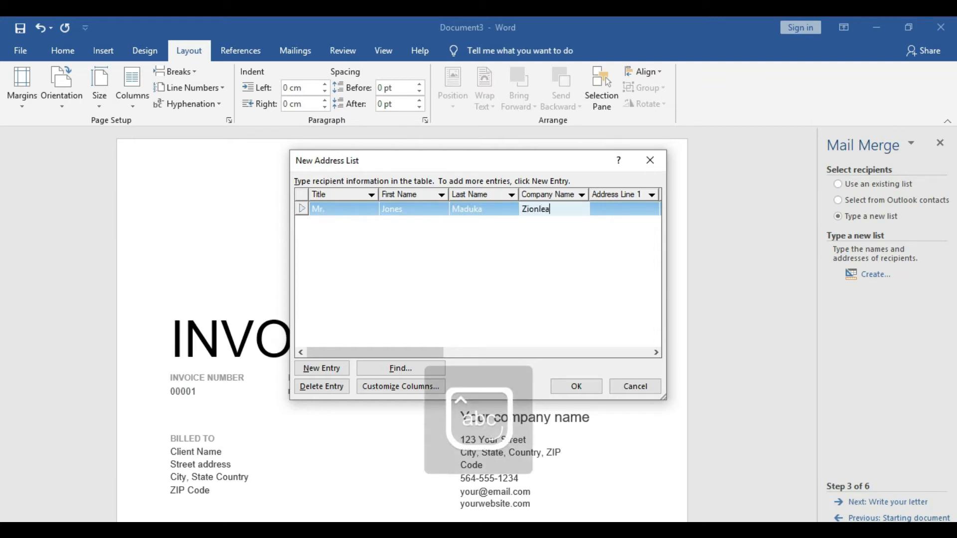
key(BackSpace)
key(BackSpace)
key(BackSpace)
key(BackSpace)
key(BackSpace)
key(BackSpace)
key(BackSpace)
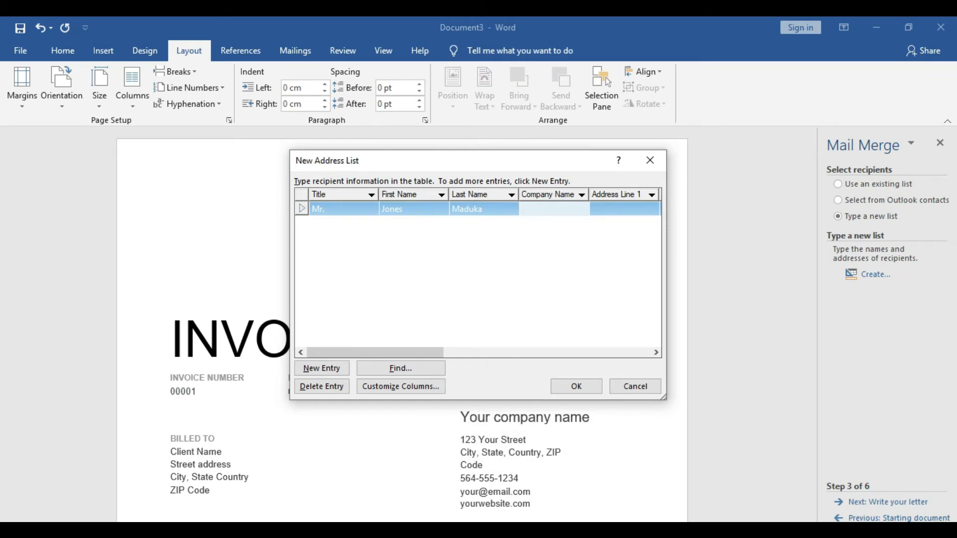
key(Caps_Lock)
text(M)
key(Caps_Lock)
text(icrosoft)
key(Tab)
Fill in both address lines and the city for the first recipient
text(jhjhjkh)
key(Tab)
text(hgjkkjh.jk)
key(Tab)
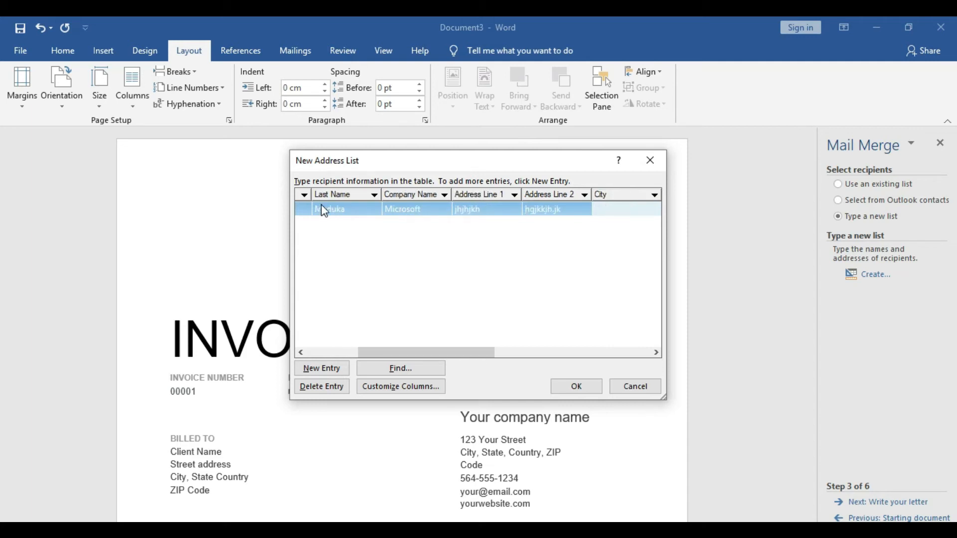
text(Men)
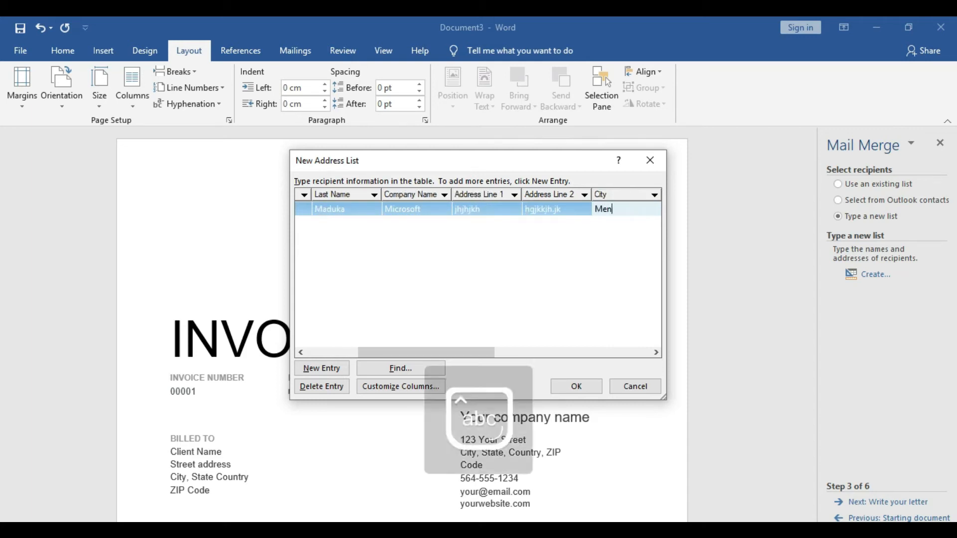
text(lo-Park)
key(Tab)
Fill in the first recipient's state, correcting its spelling, and the ZIP code
key(Caps_Lock)
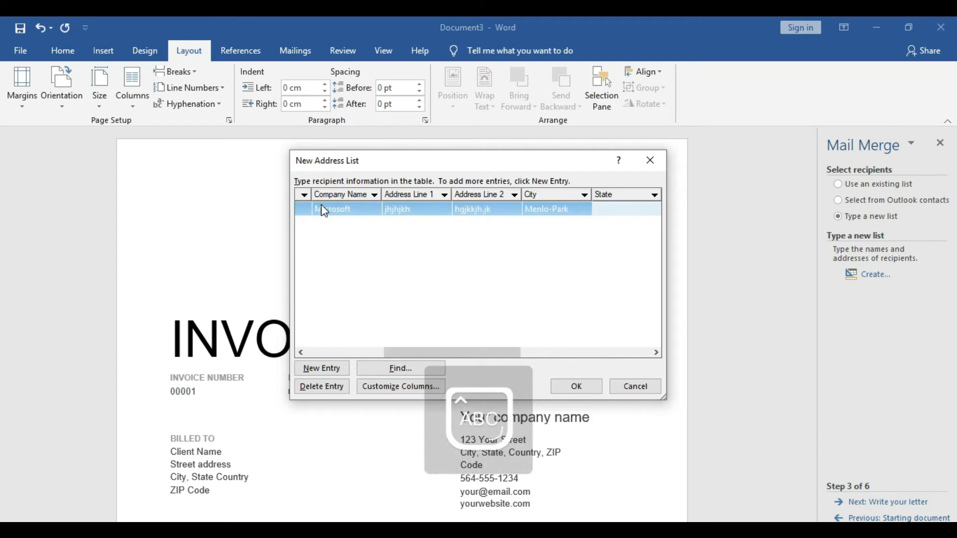
text(C)
key(Caps_Lock)
text(arlif)
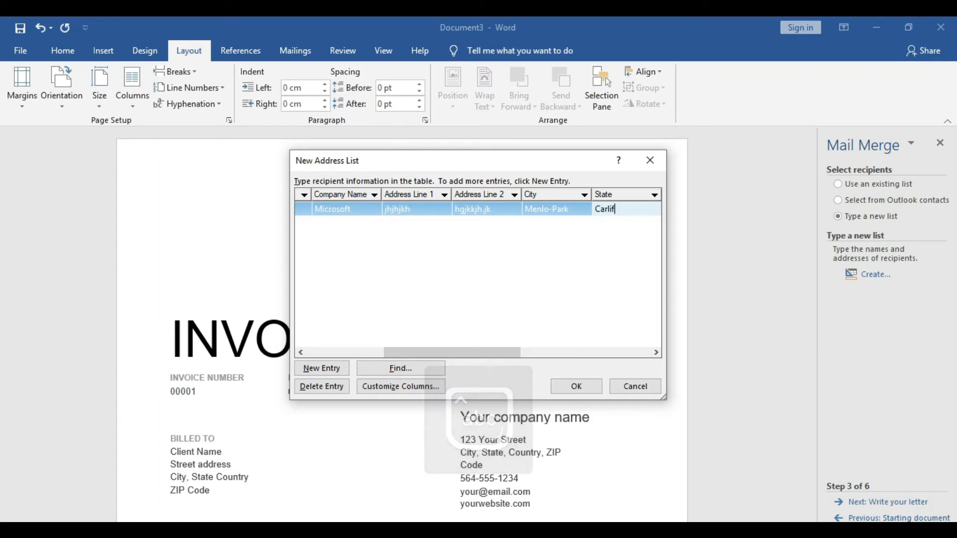
text(ornia)
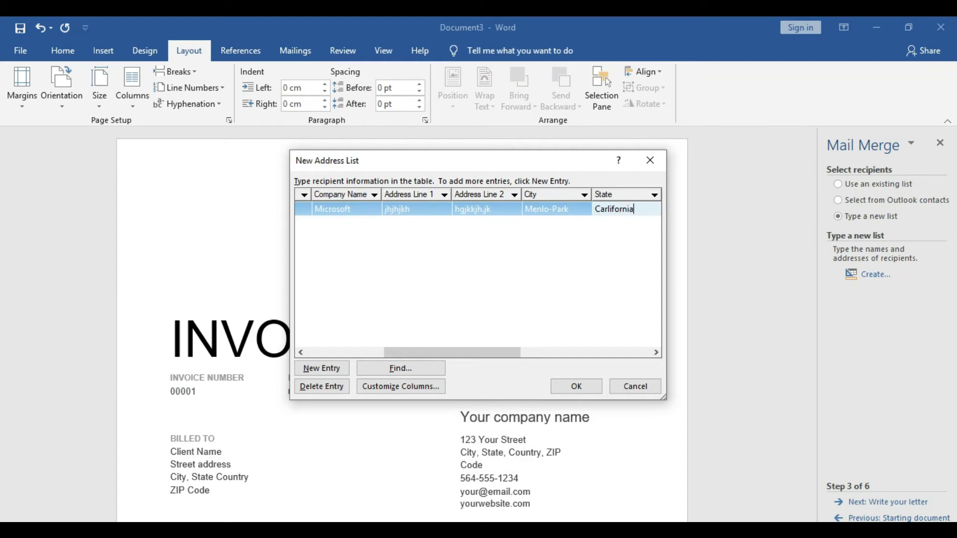
key(Left)
key(Left)
key(Left)
key(Left)
key(Left)
key(Left)
key(Left)
key(Left)
key(BackSpace)
key(Right)
key(Tab)
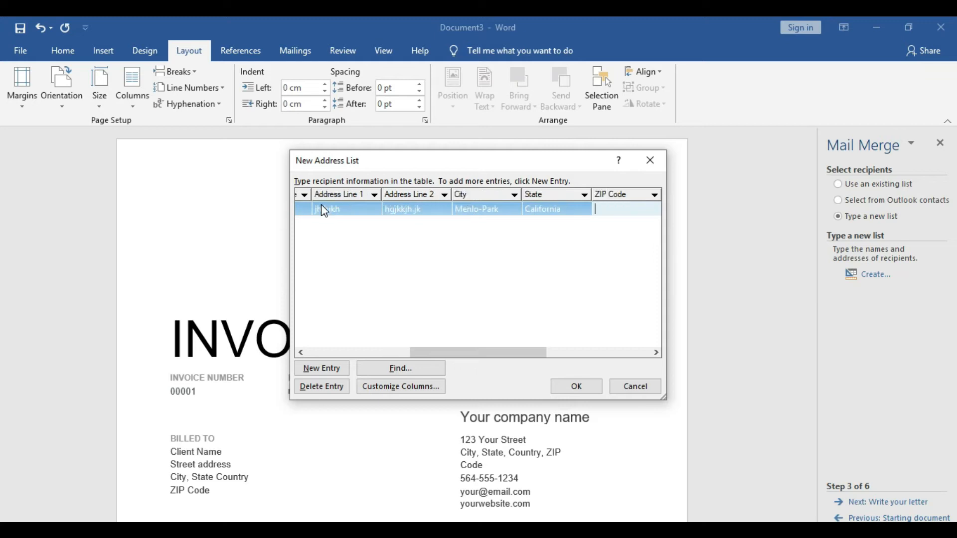
text(122232)
key(Tab)
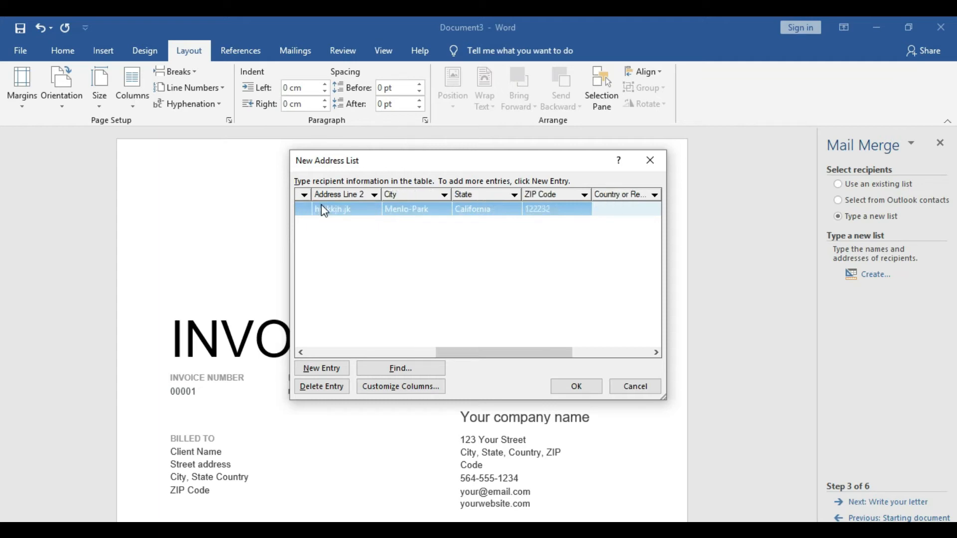
Set the first recipient's country to U.S.A and skip the remaining fields of that entry
key(Caps_Lock)
text(U)
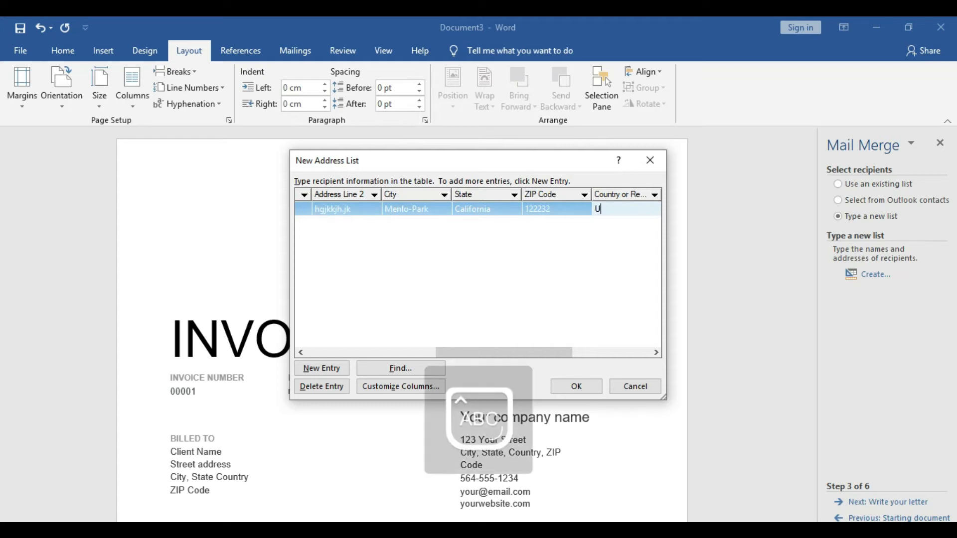
text(.S.A)
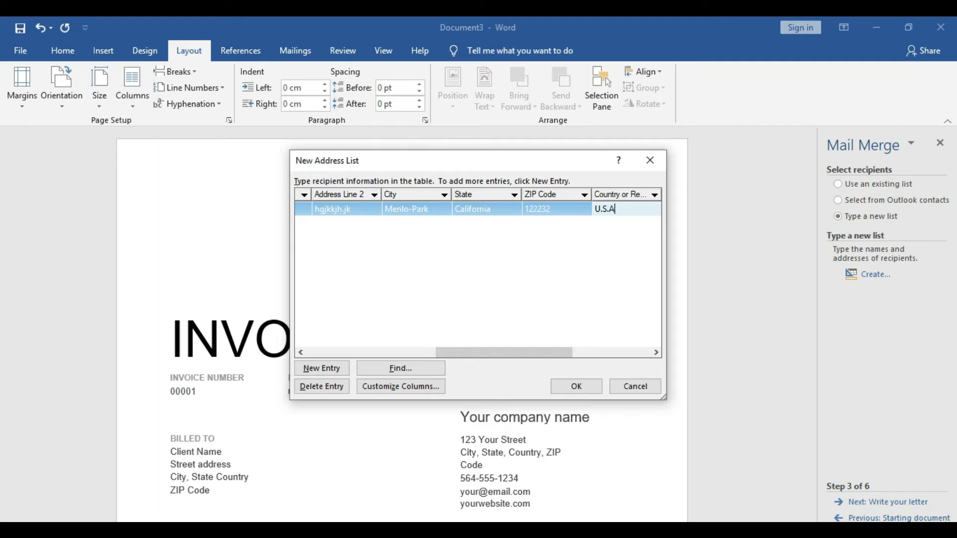
key(Tab)
key(Tab)
key(Tab)
key(Tab)
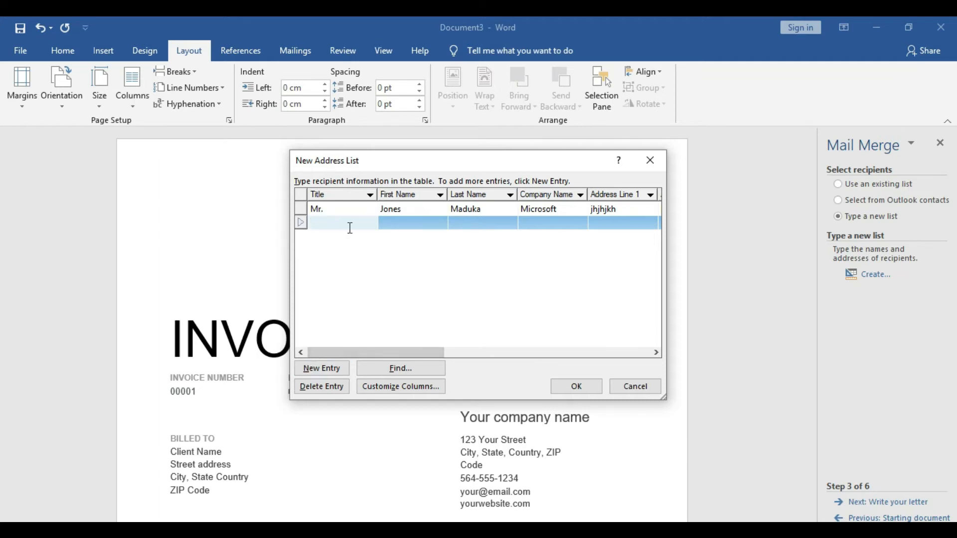
Add two more blank entries to the address list and enter the title Mrs. in the second entry
click(307, 374)
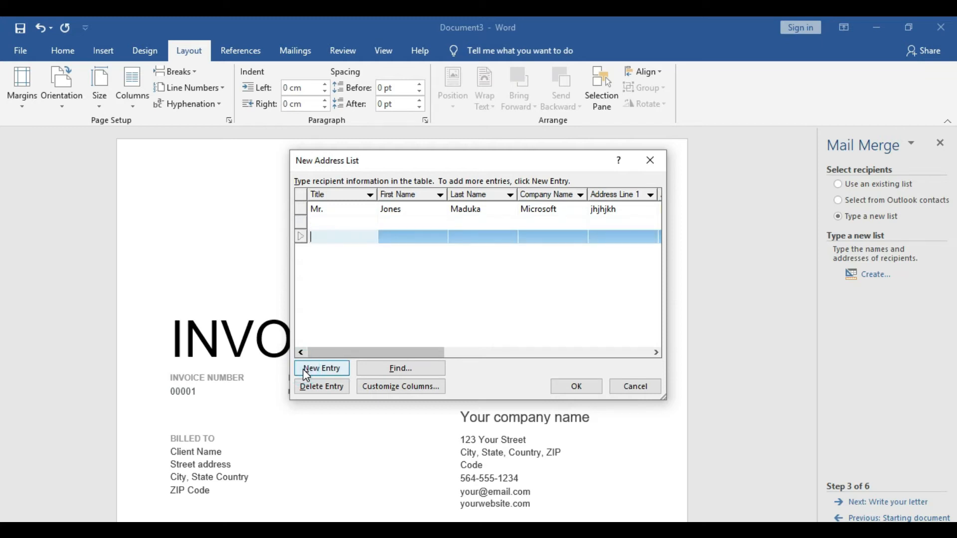
click(307, 375)
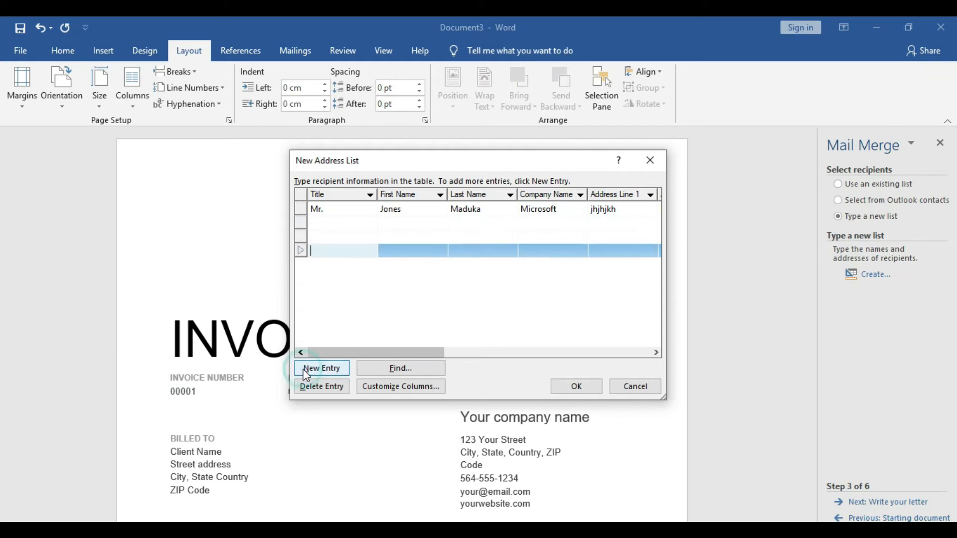
click(343, 220)
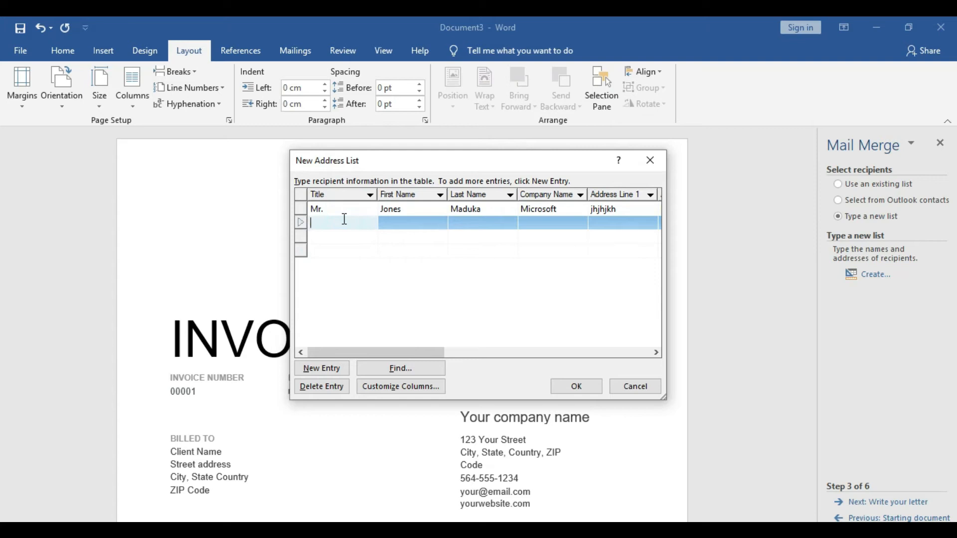
text(Mrs.)
key(Tab)
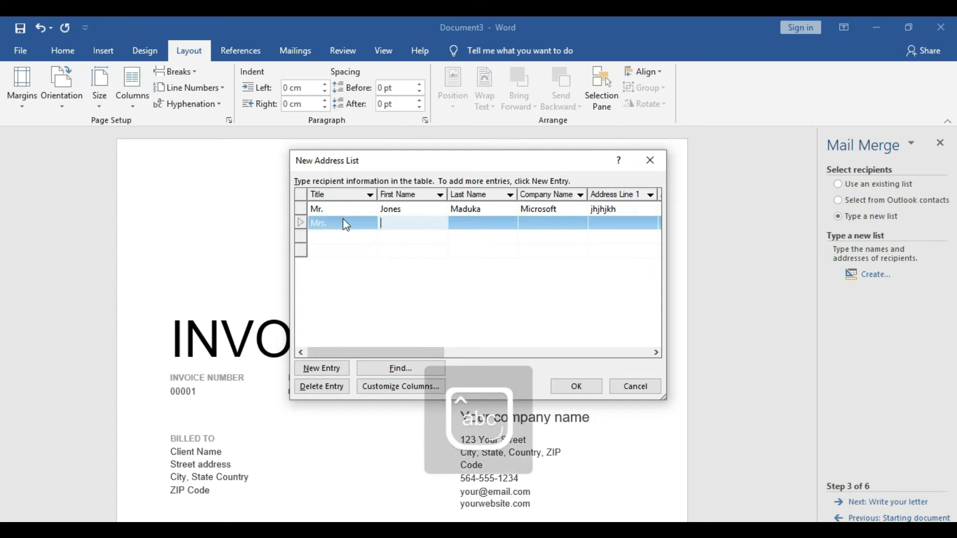
Enter the second recipient's first and last name
text(An)
key(BackSpace)
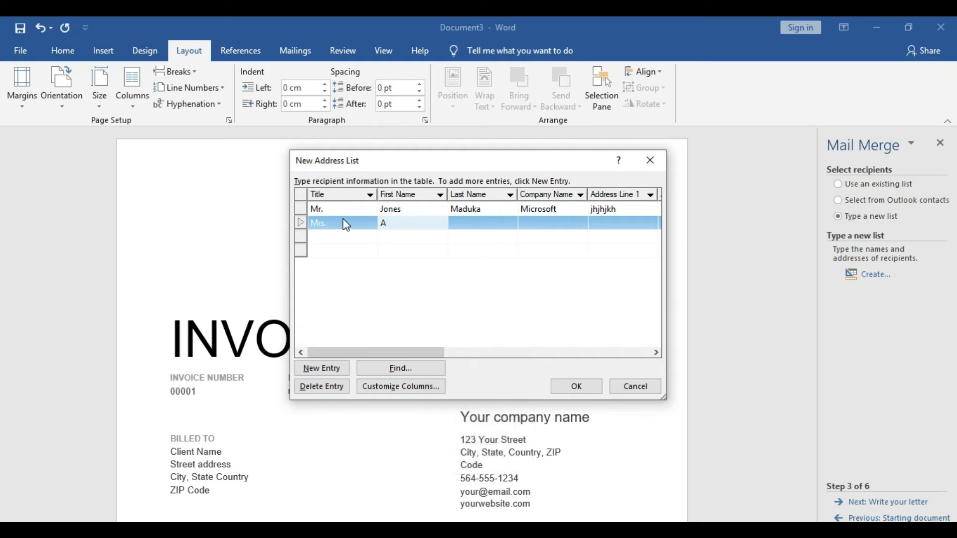
key(Tab)
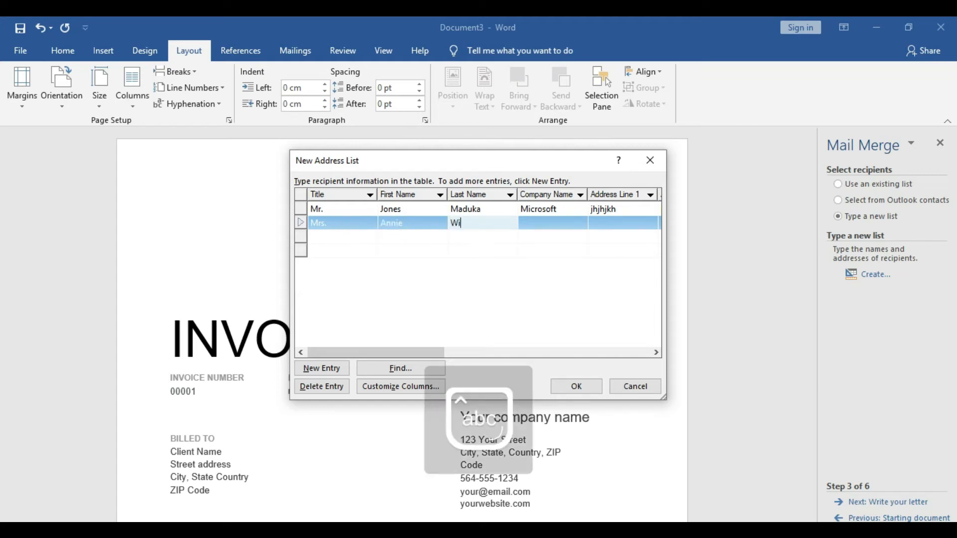
Enter Facebook as the second recipient's company name and fill in the first address line
key(Tab)
text(Micro)
key(BackSpace)
key(BackSpace)
key(BackSpace)
key(BackSpace)
key(BackSpace)
text(Face)
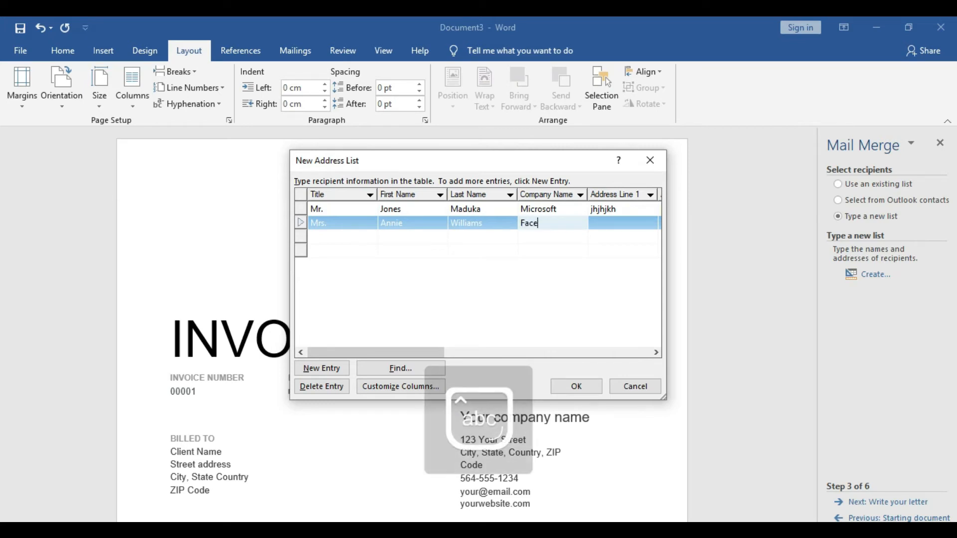
text(book)
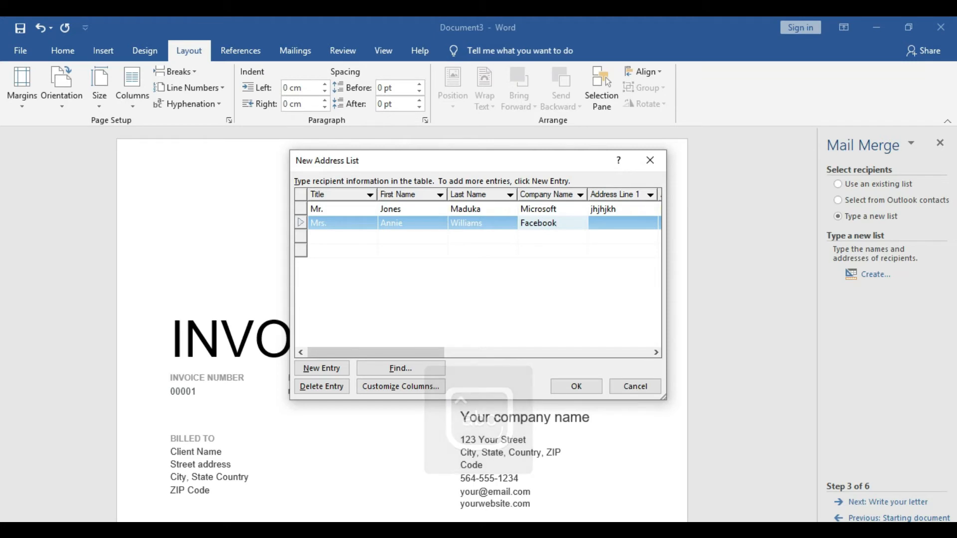
key(Tab)
text(hjihljhj)
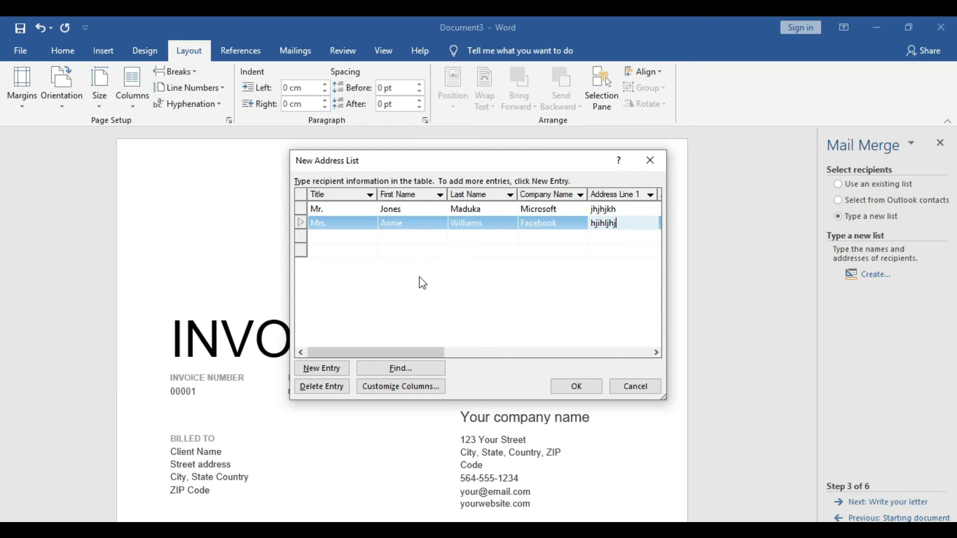
Accept the address list and name its file ecgfehgf, but cancel saving and discard the list
click(578, 387)
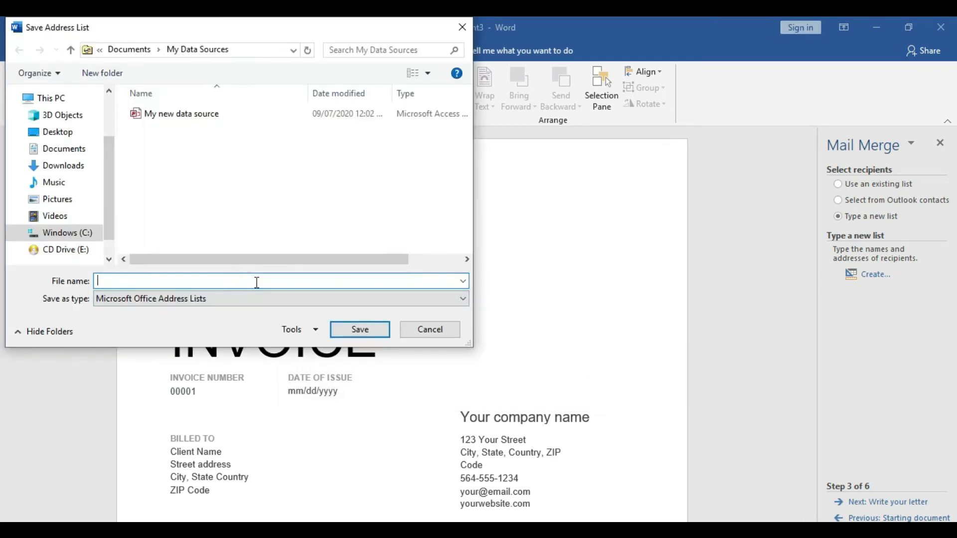
text(ecgfehgf)
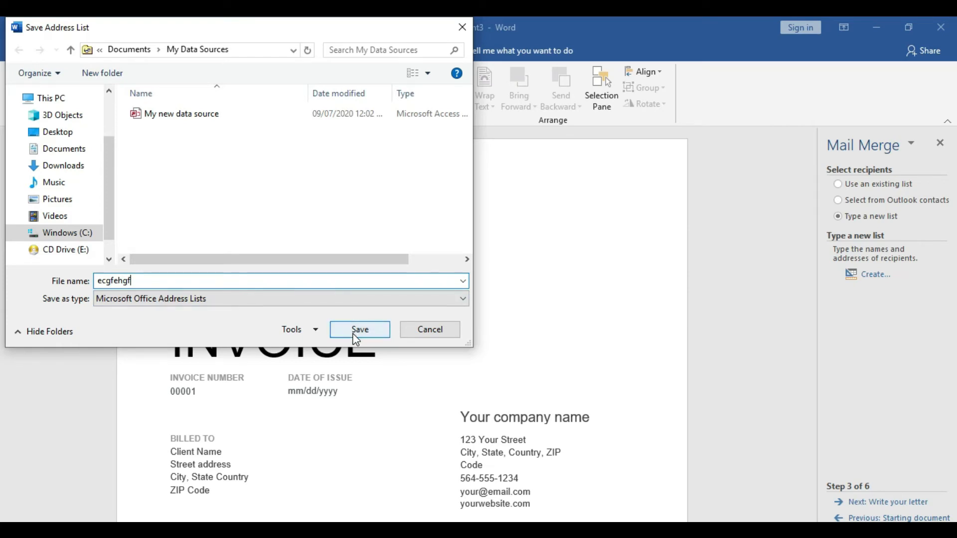
click(432, 333)
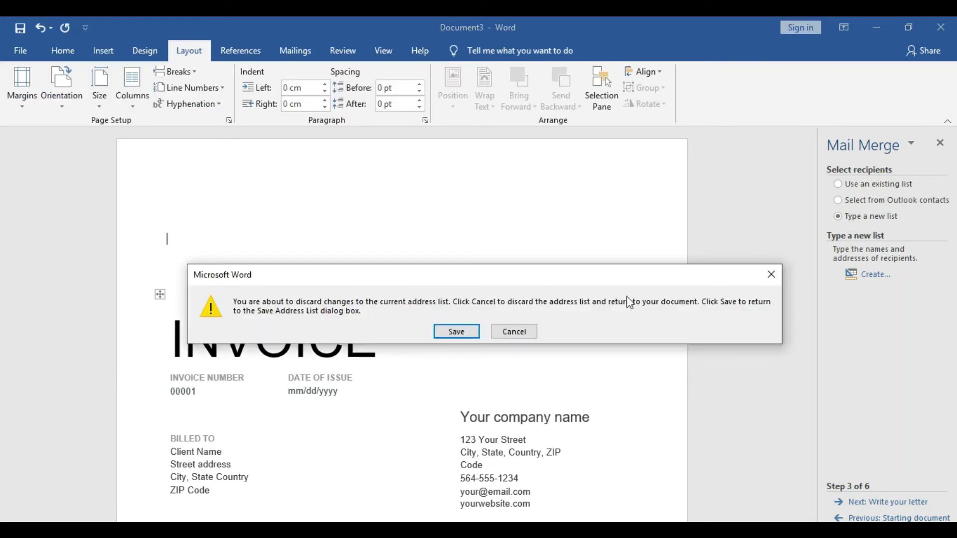
click(522, 332)
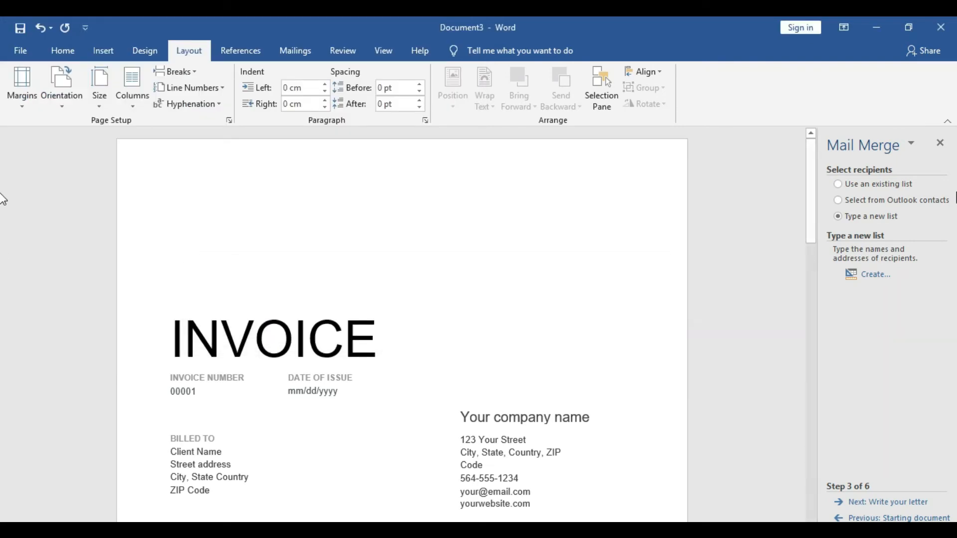
Switch to an existing recipient list, load My new data source and accept all its recipients
click(839, 185)
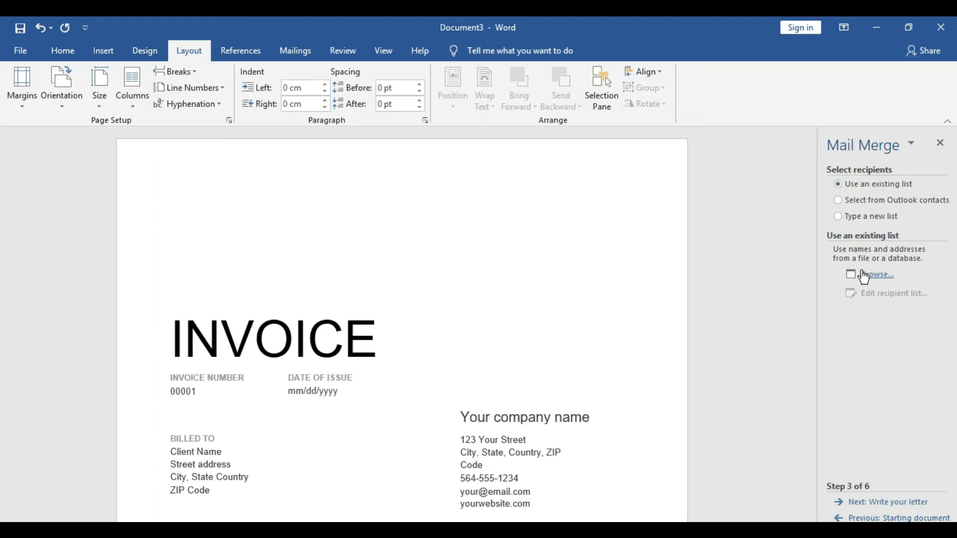
click(872, 276)
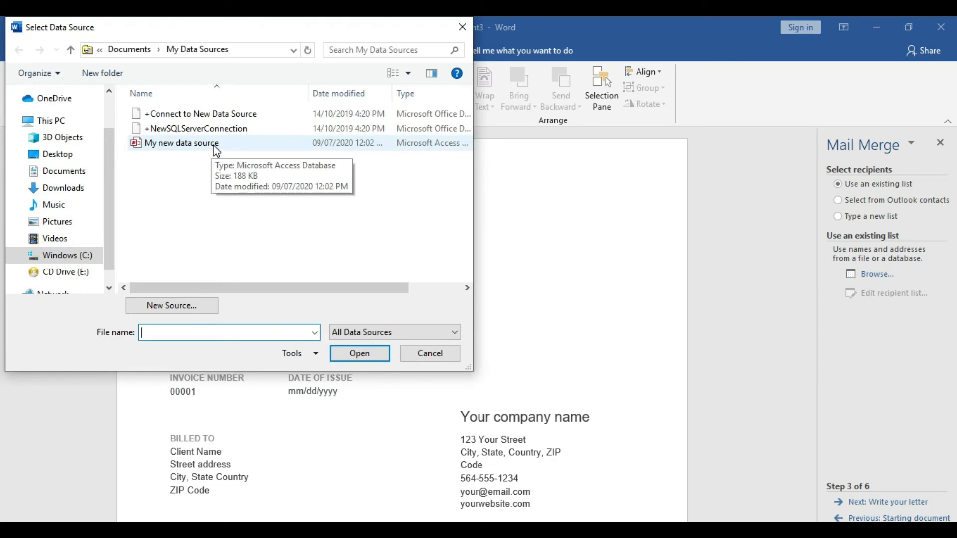
double_click(216, 145)
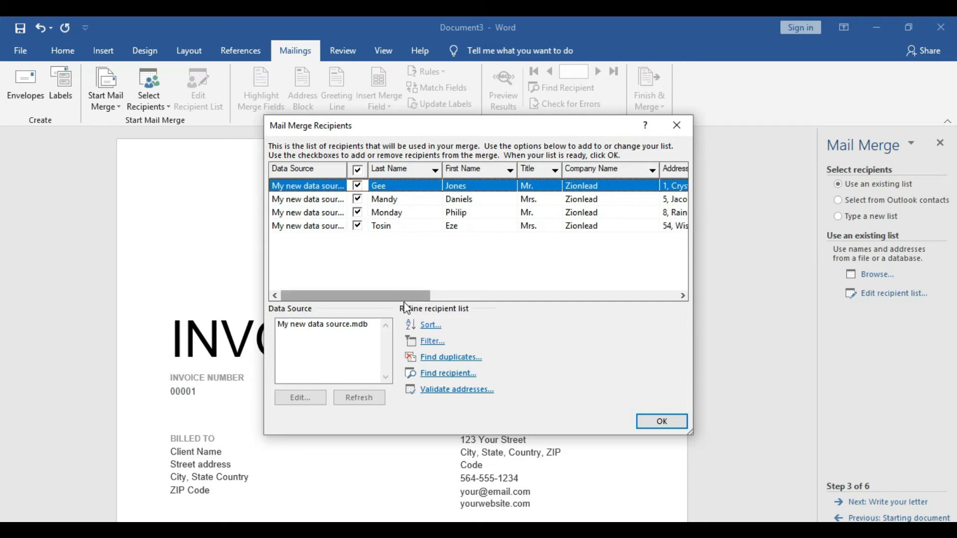
drag(405, 298, 298, 278)
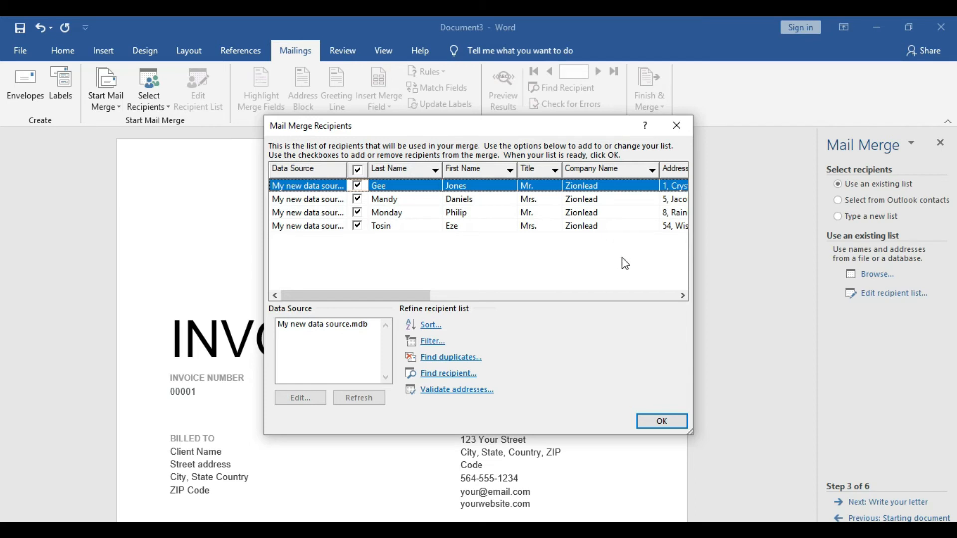
click(667, 422)
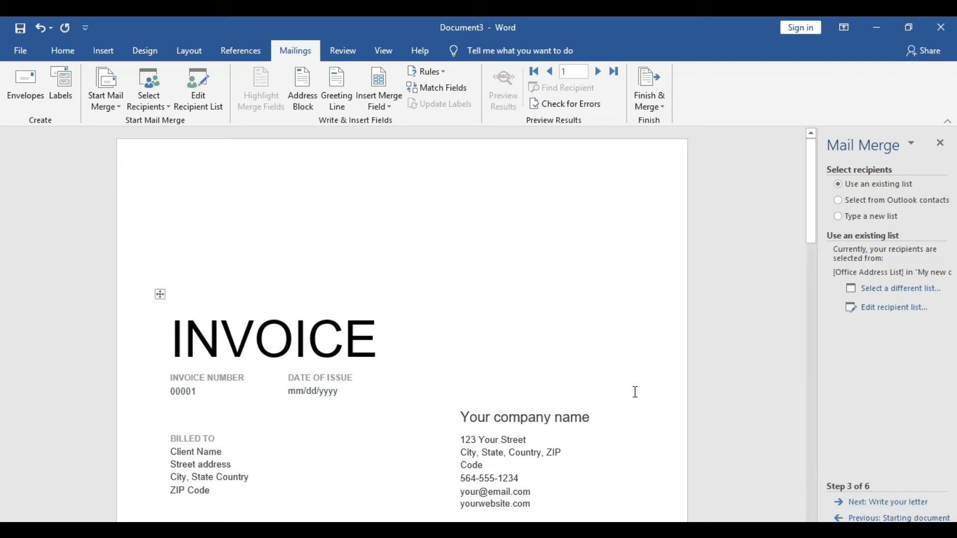
Add the line "Thank you for your time." a few lines below the invoice terms
drag(813, 201, 837, 414)
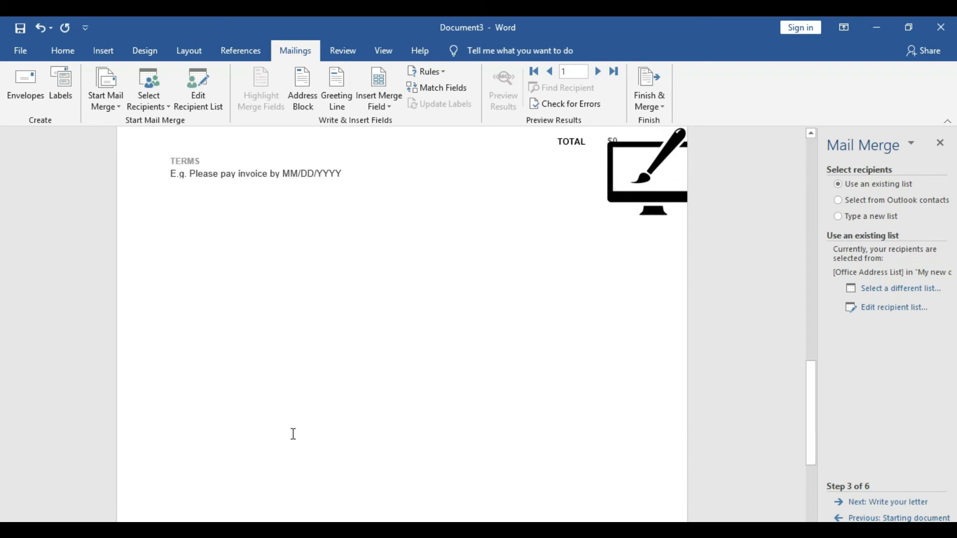
click(197, 374)
click(197, 374)
key(Return)
key(Return)
key(Return)
key(Return)
key(Return)
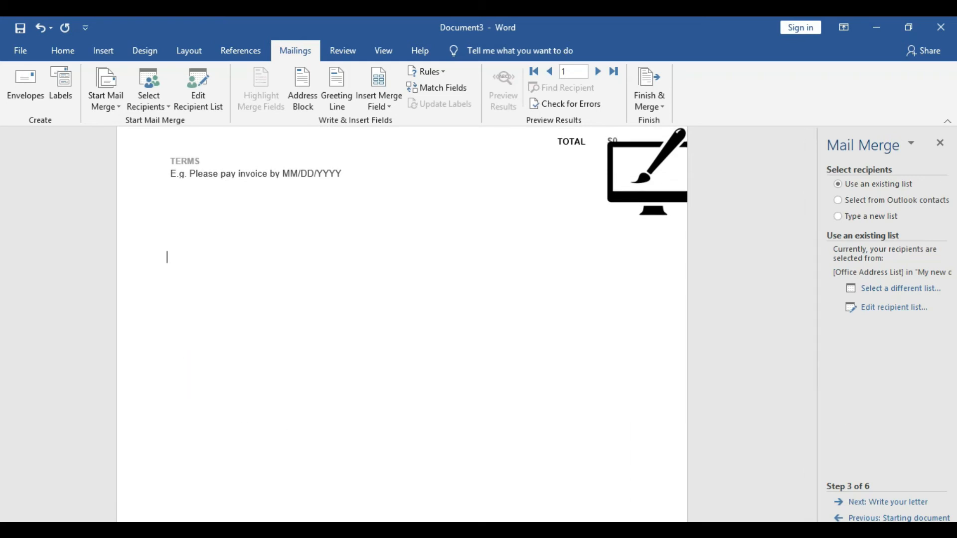
text(Thqab)
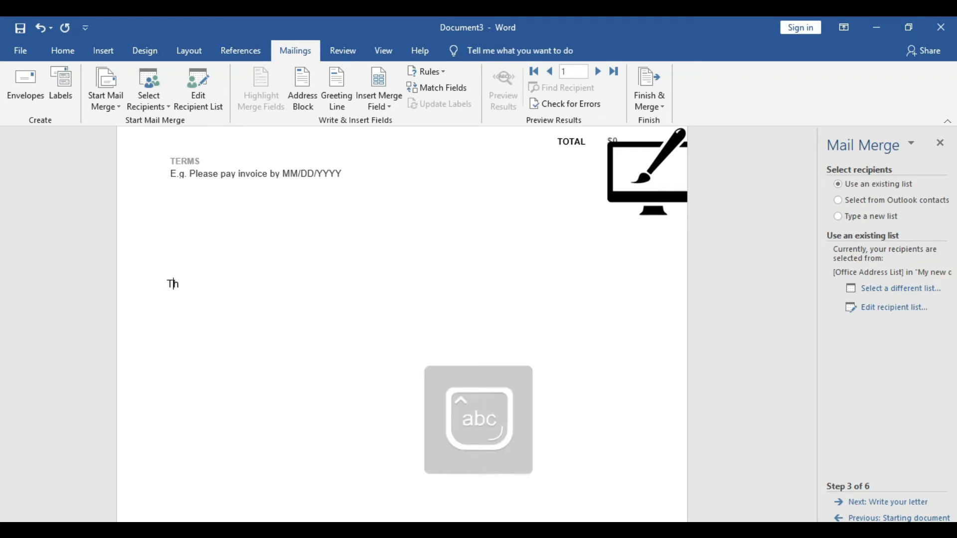
key(BackSpace)
key(BackSpace)
key(BackSpace)
text(ank )
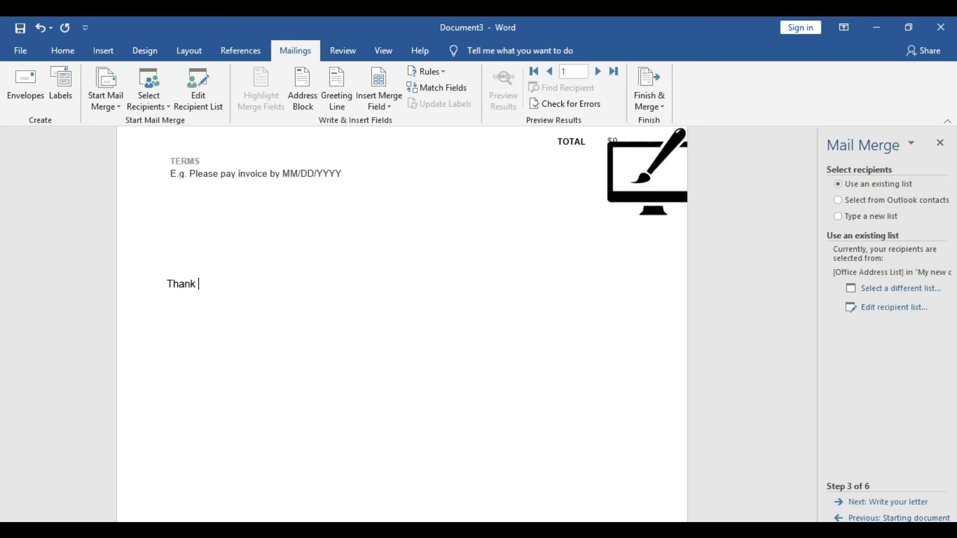
text(you for your tim)
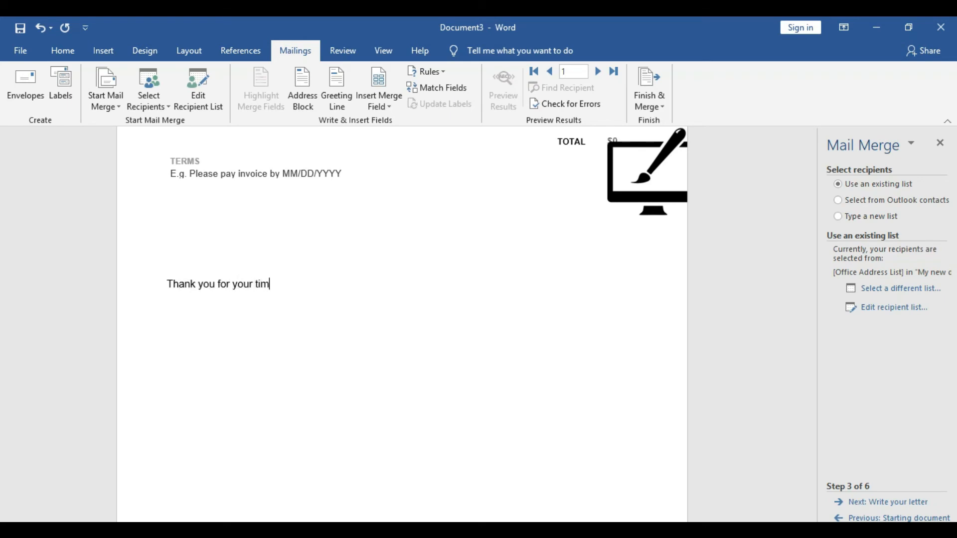
text(e.)
Add the closing "Yours Faithfully," below the thank-you line, followed by the sender's full name
key(Return)
key(Return)
text(Yours Di)
key(BackSpace)
key(BackSpace)
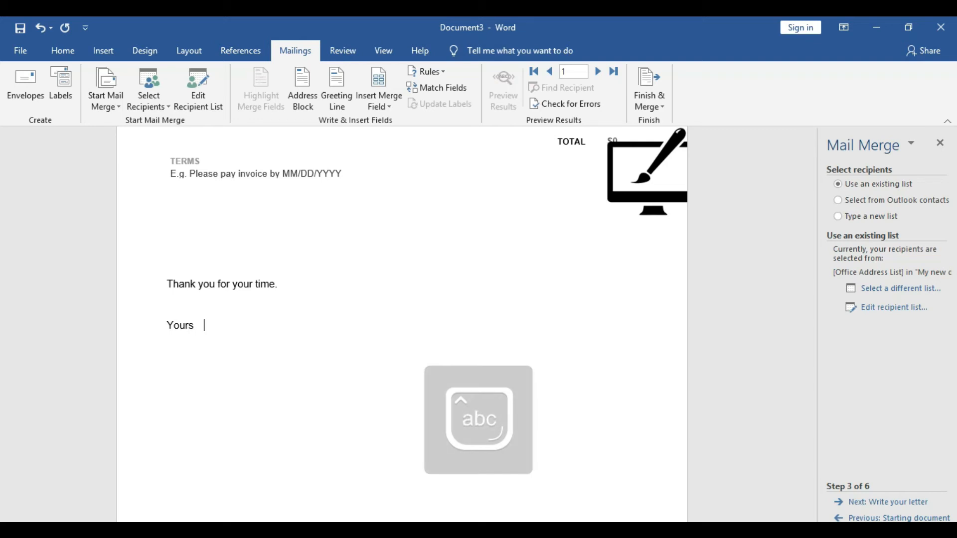
text(Faithf)
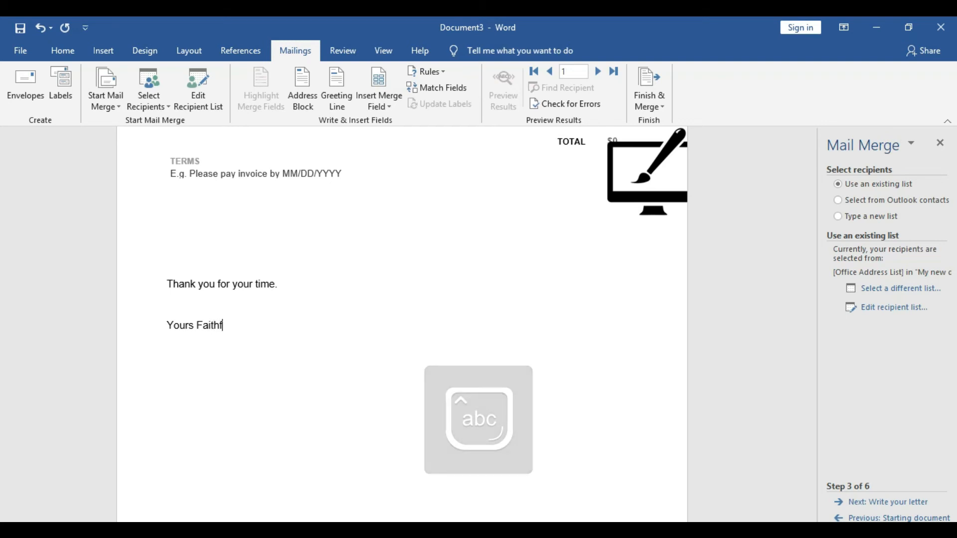
text(ully,)
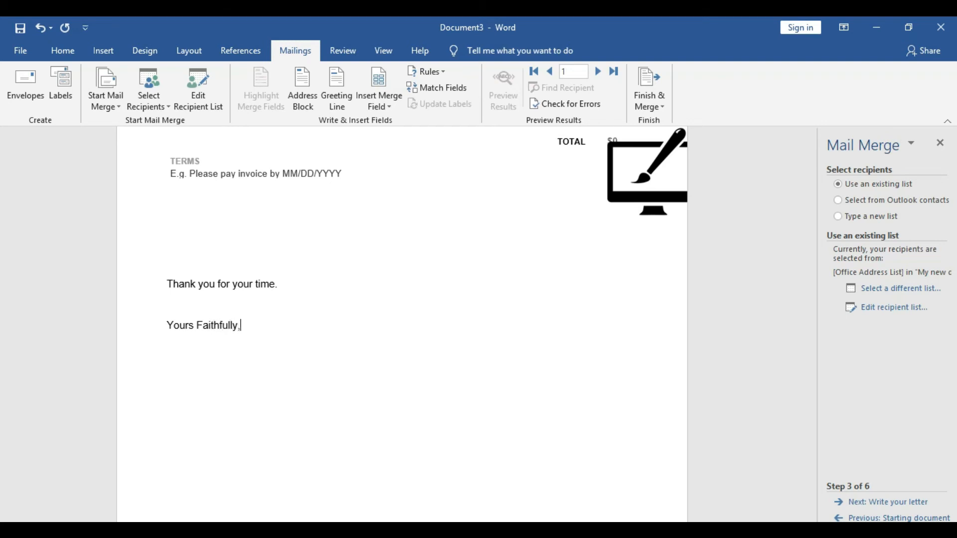
key(Return)
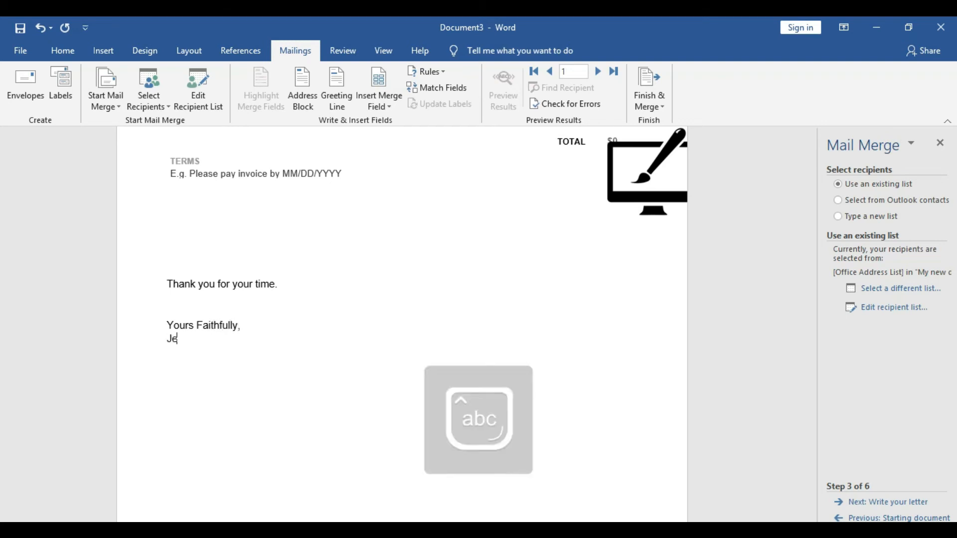
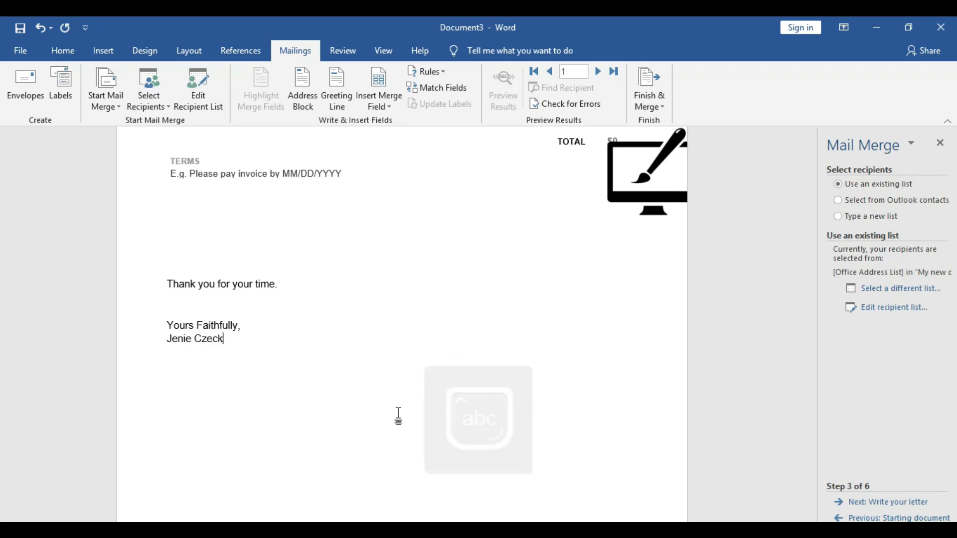
Advance to the letter-writing stage and start an address block above the invoice that omits the company name and always includes the country/region
drag(811, 425, 813, 196)
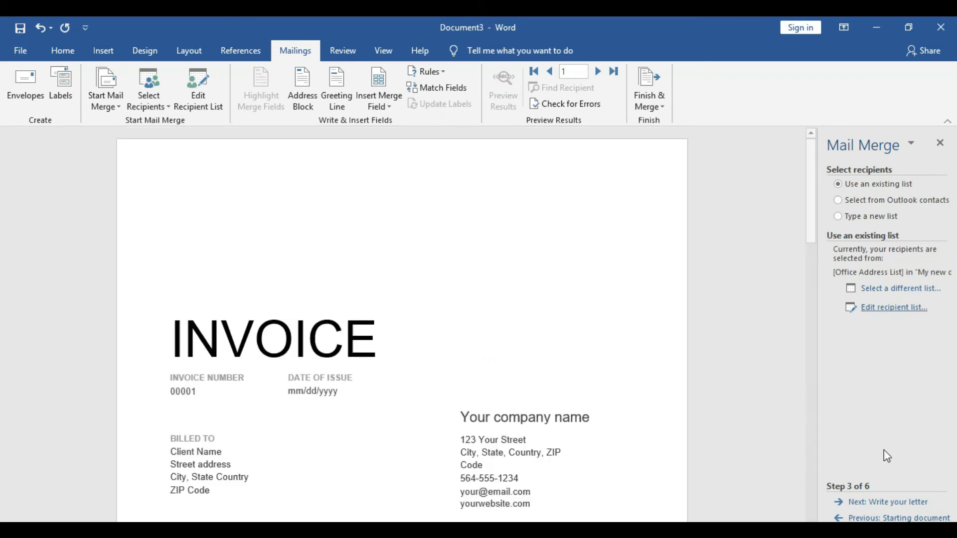
click(884, 503)
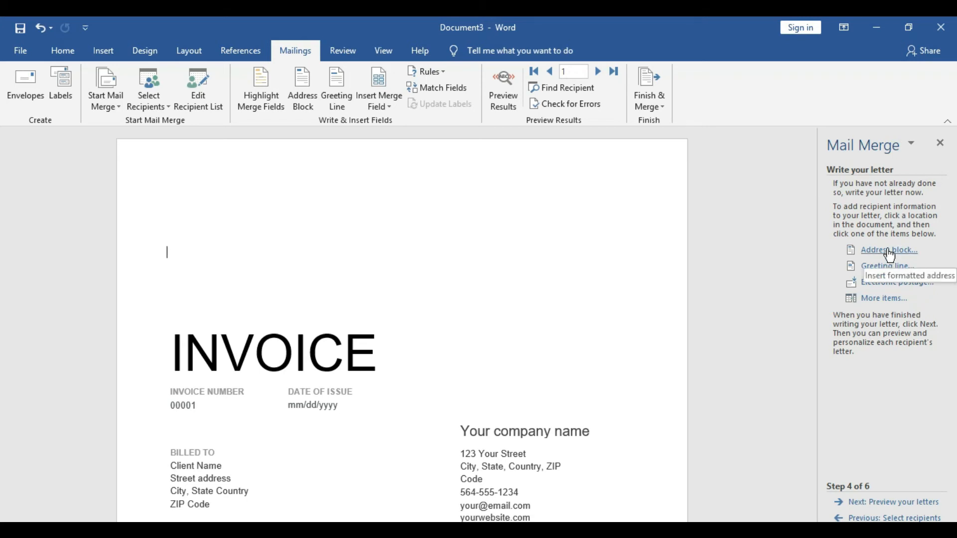
click(890, 252)
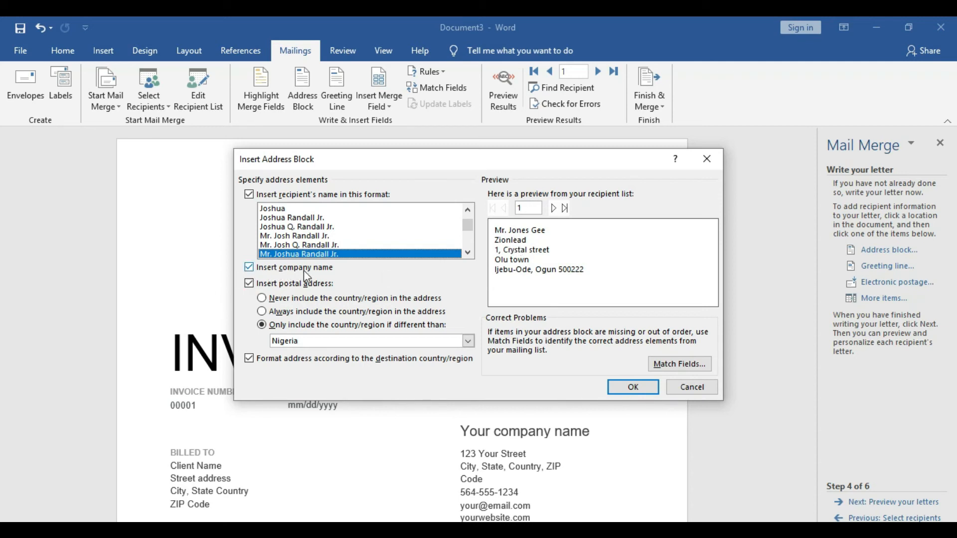
click(249, 269)
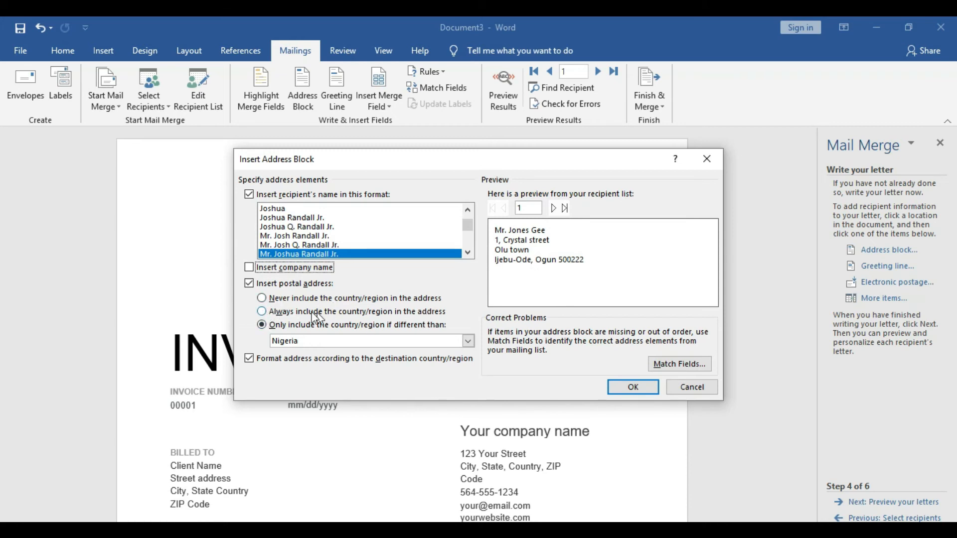
click(264, 312)
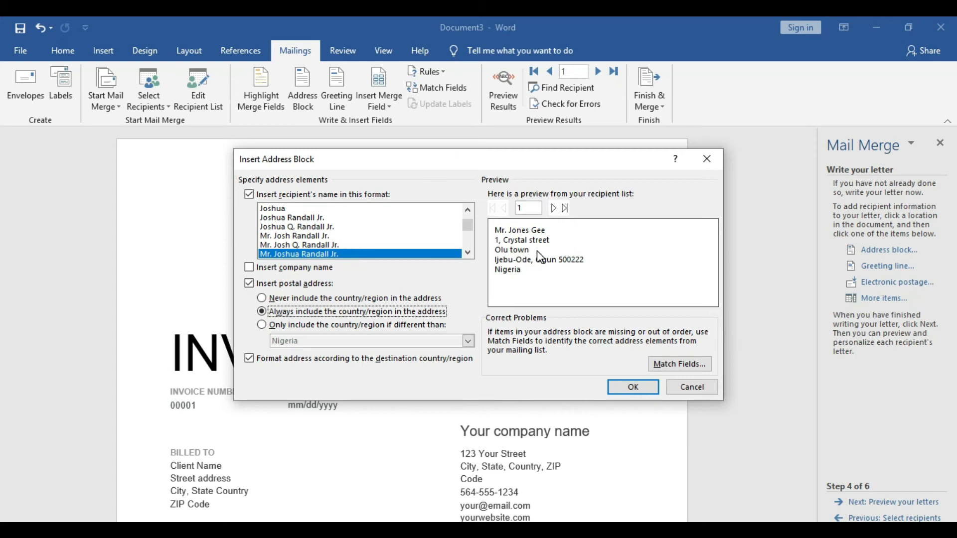
Review and accept the address field matching, then preview the address block through to the fourth recipient
click(679, 364)
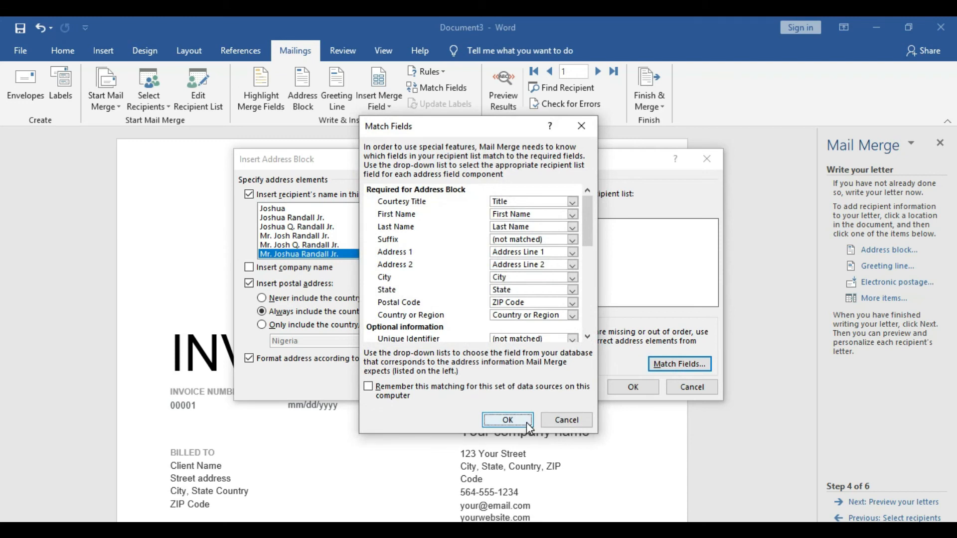
click(507, 420)
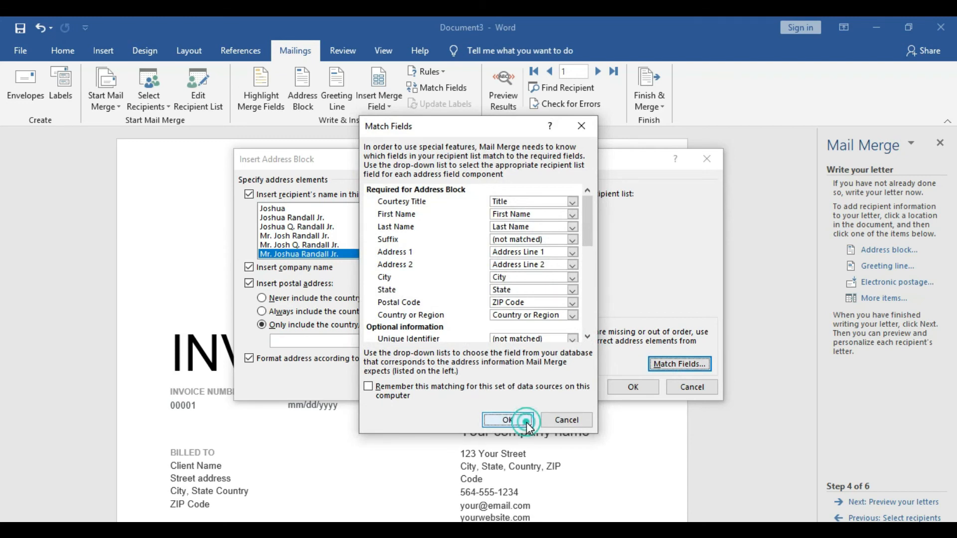
click(558, 209)
click(559, 209)
click(559, 208)
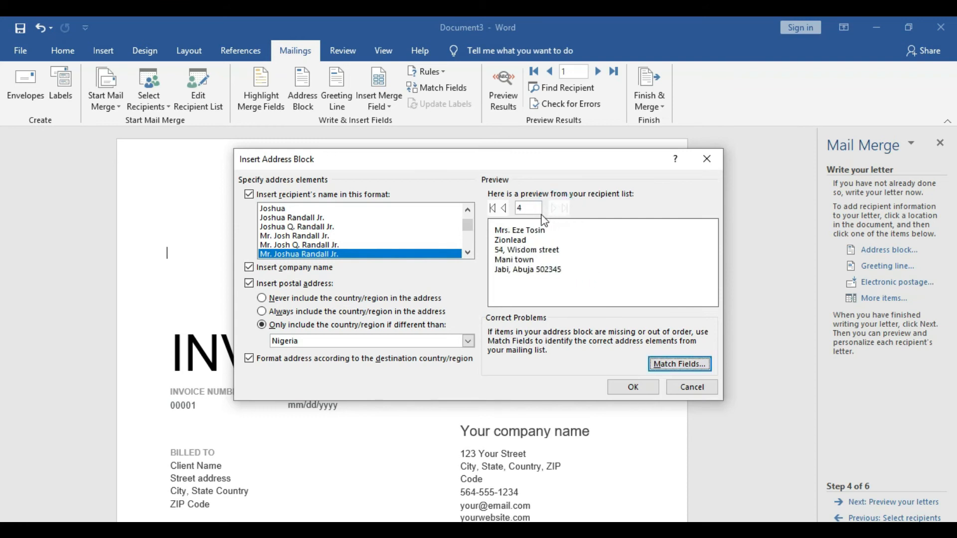
Set the address block to always include the country/region and leave out the company name, returning the preview to the first recipient
click(263, 313)
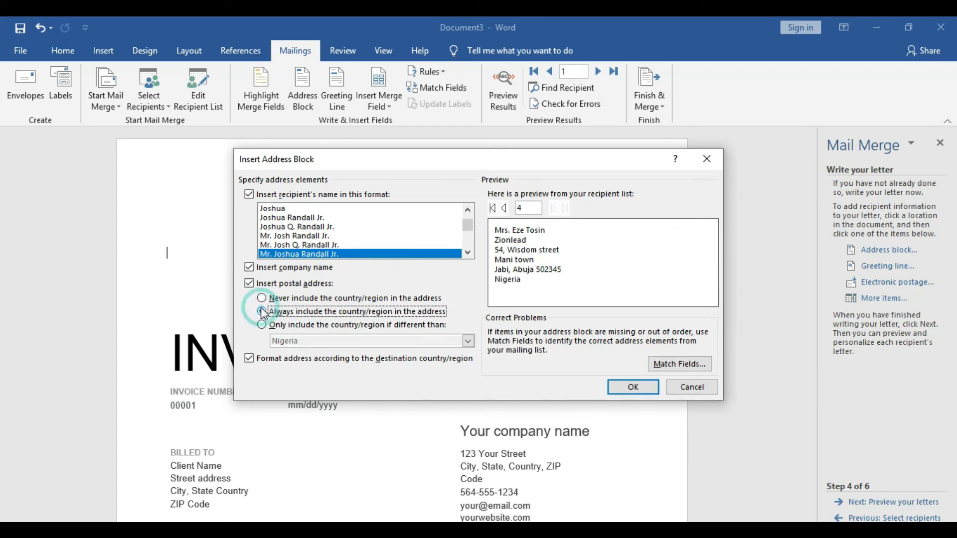
click(506, 209)
click(506, 210)
click(506, 209)
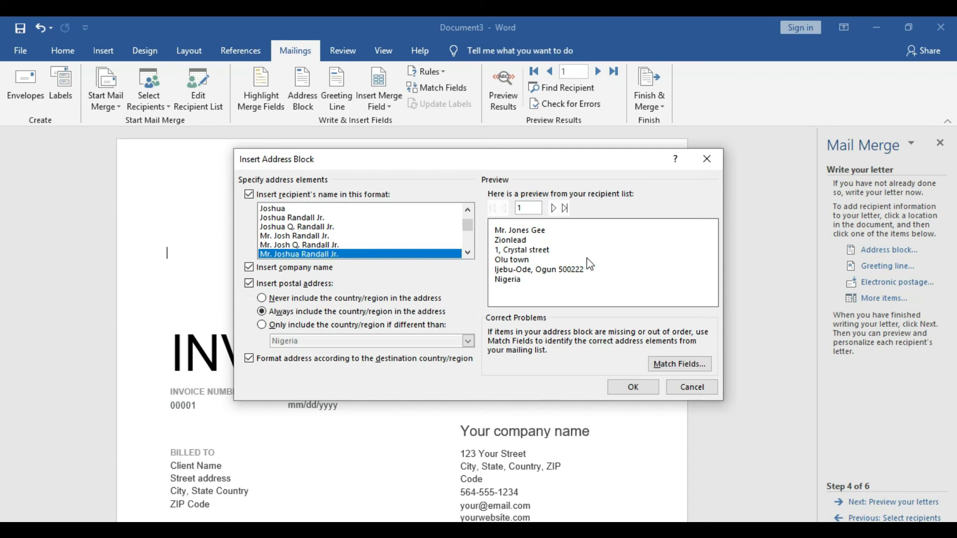
click(249, 268)
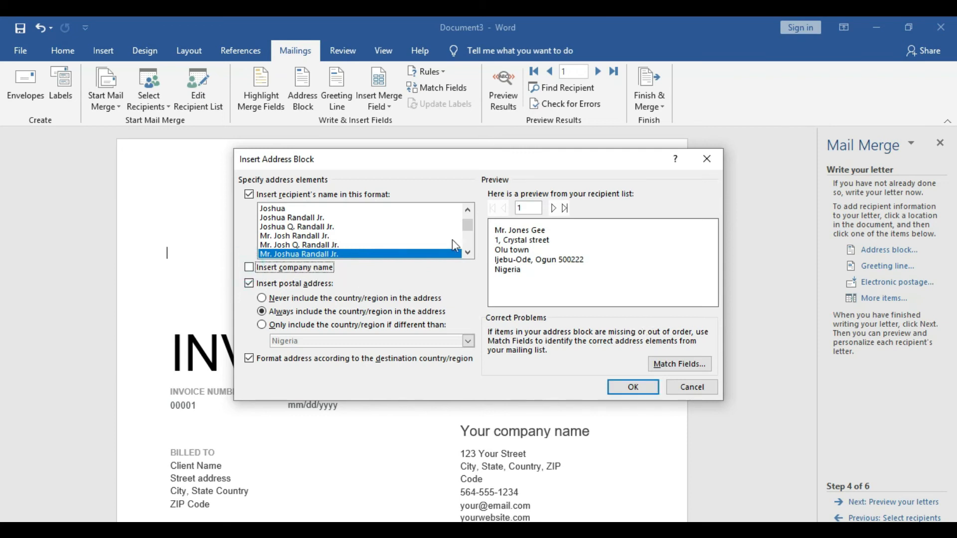
Preview the address for every recipient up to the fourth and insert the address block above the INVOICE heading
click(556, 208)
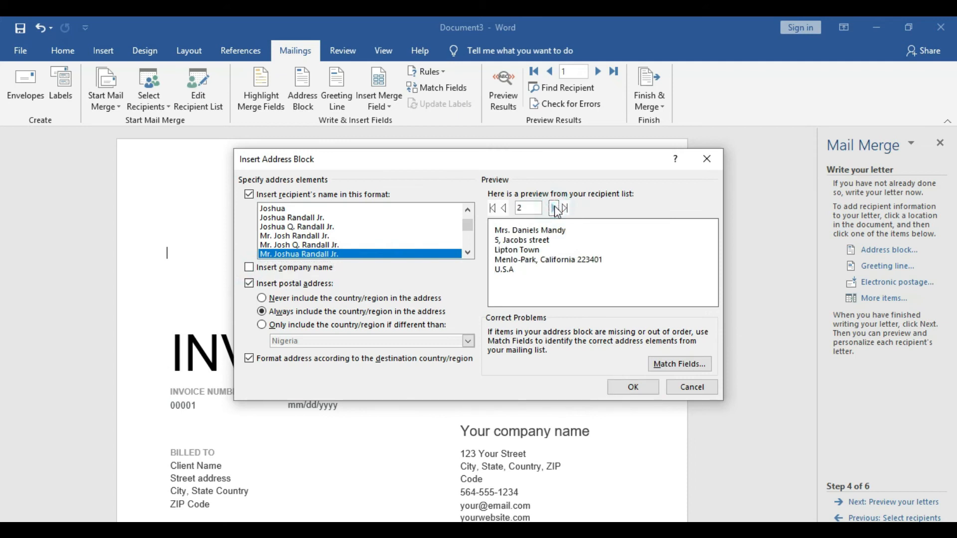
click(555, 208)
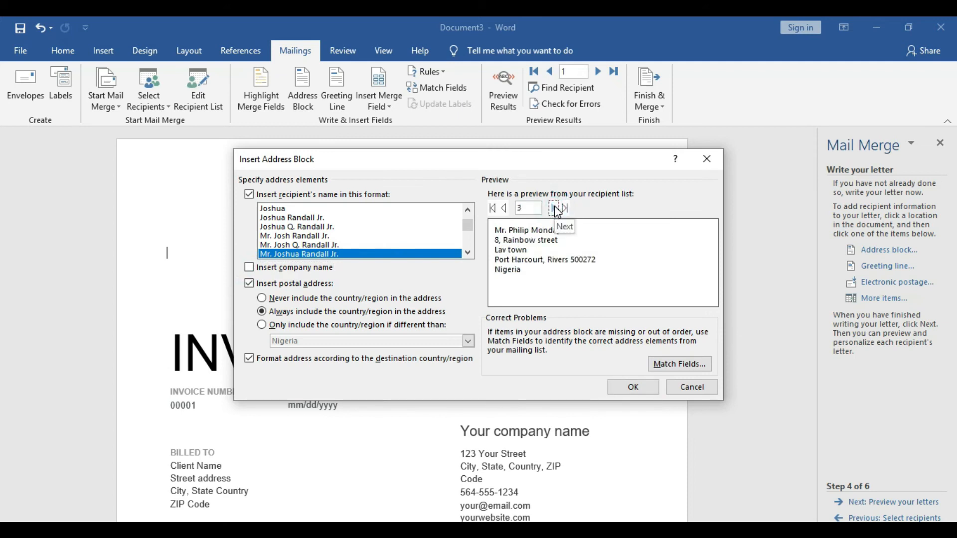
click(556, 209)
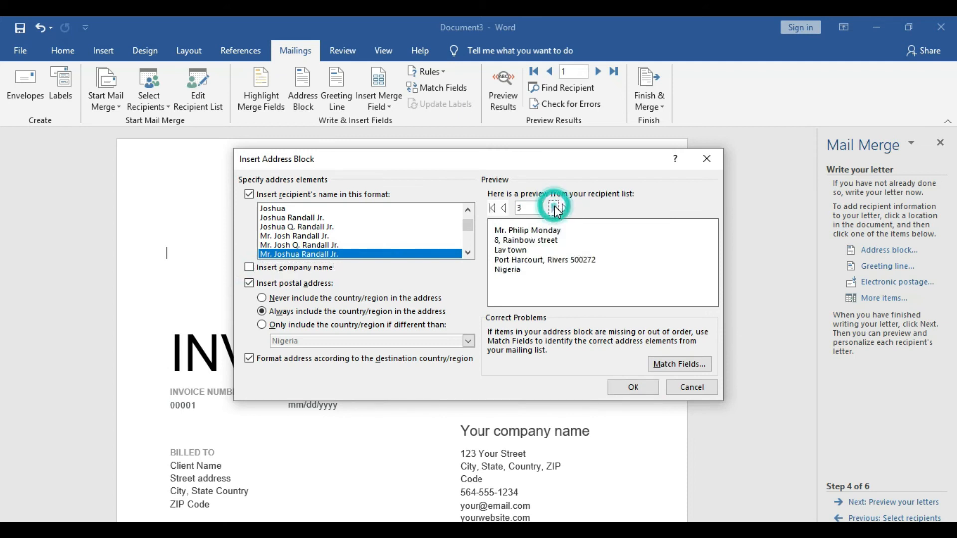
click(632, 387)
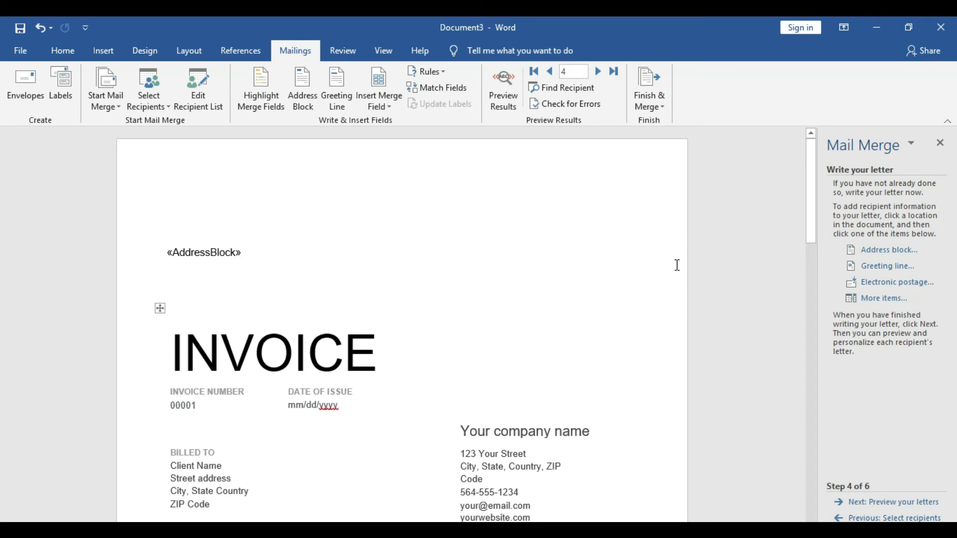
Start a greeting line after the address block and set its wording for invalid recipient names to "To Whom It May Concern:"
click(894, 270)
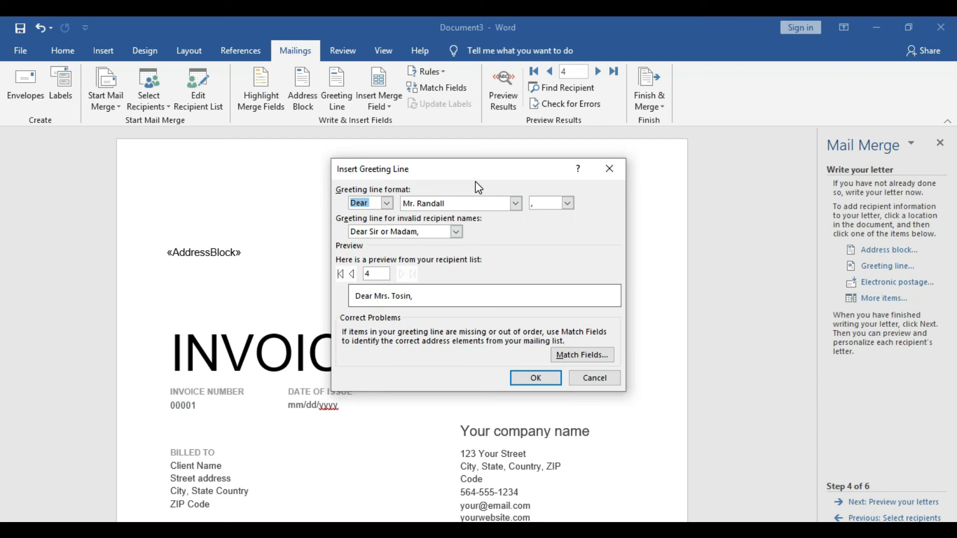
click(388, 204)
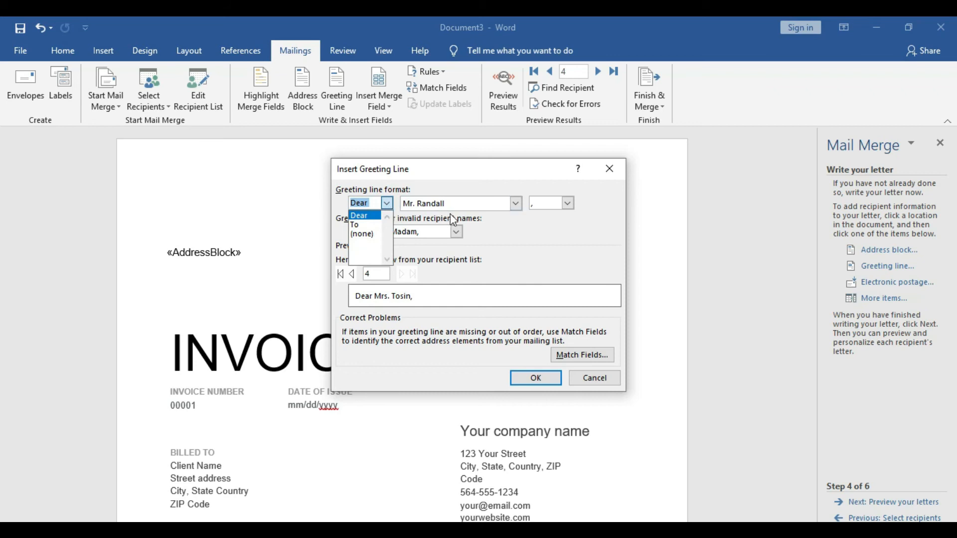
click(457, 232)
click(456, 232)
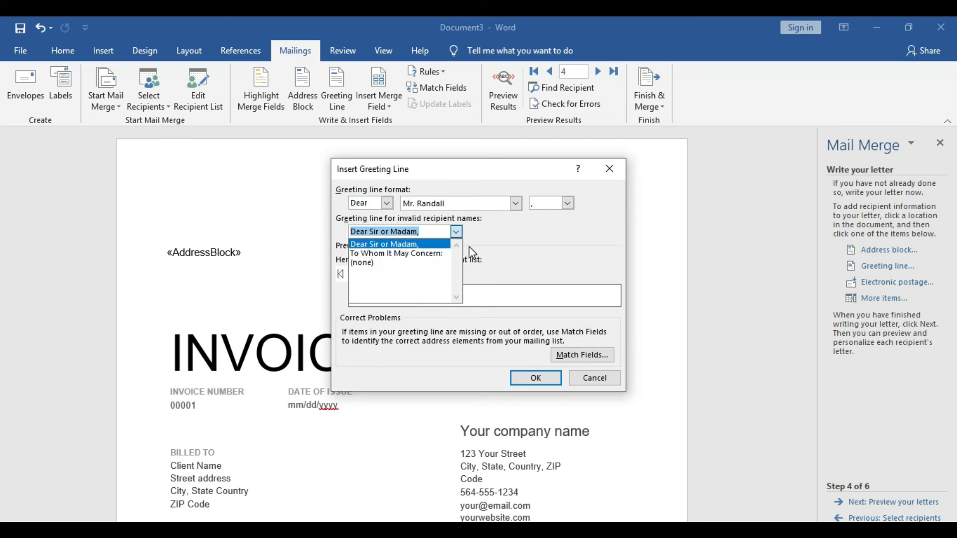
click(442, 254)
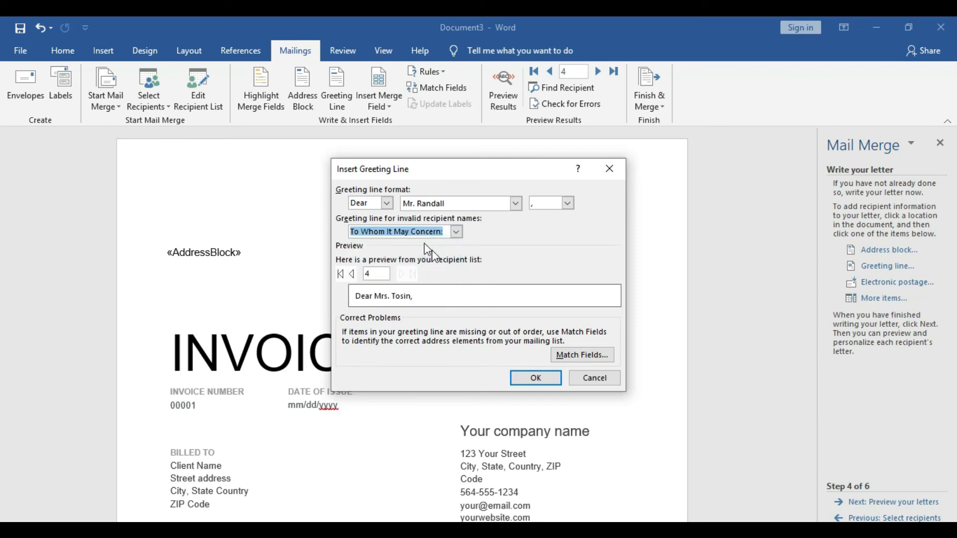
Try "To" as the greeting line's salutation and look over the available recipient name formats
click(387, 203)
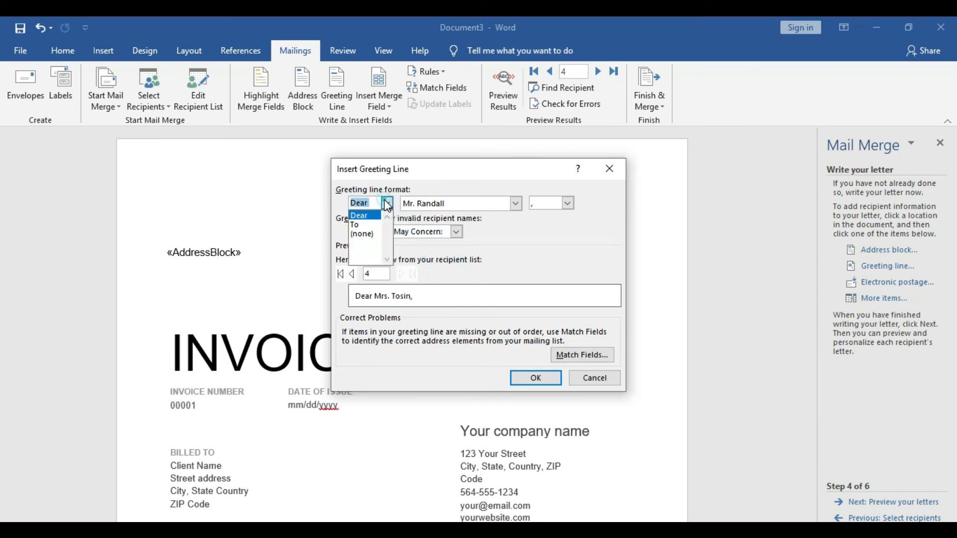
click(376, 231)
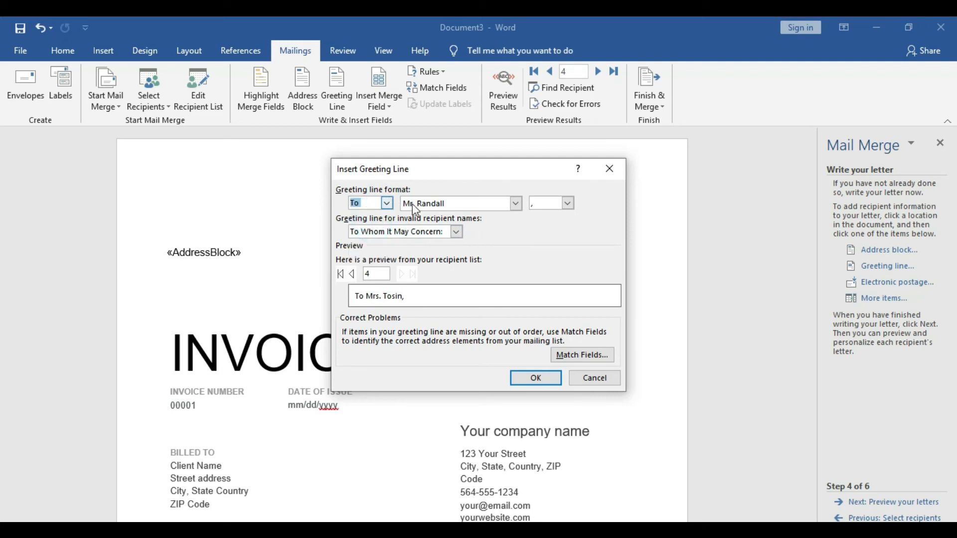
click(516, 204)
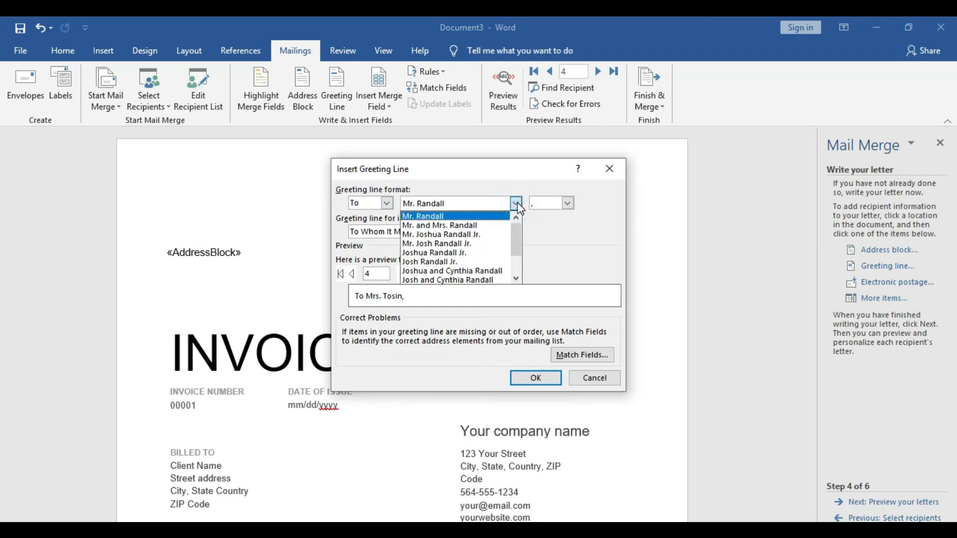
click(386, 203)
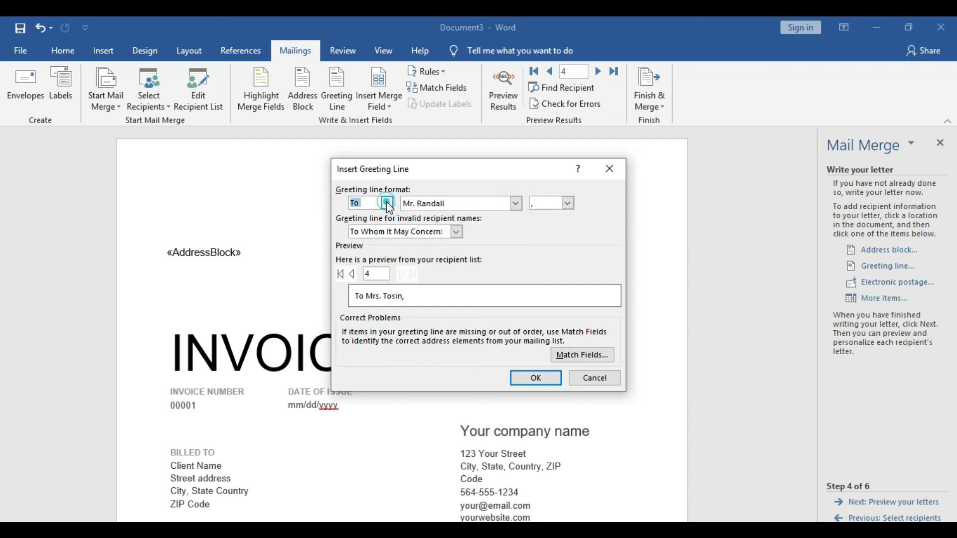
Use "Dear Sir or Madam," for invalid recipient names and "Dear" as the salutation, and insert the greeting line
click(457, 232)
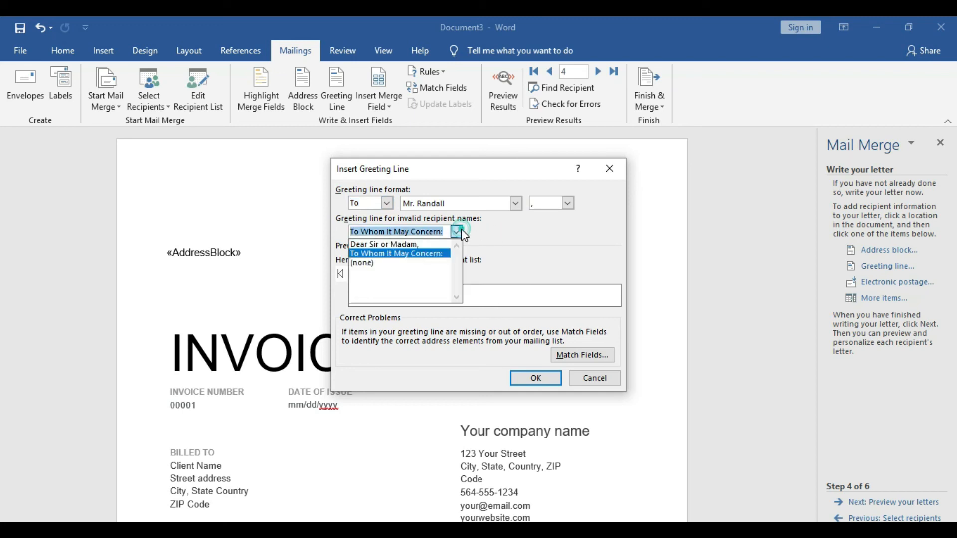
click(439, 248)
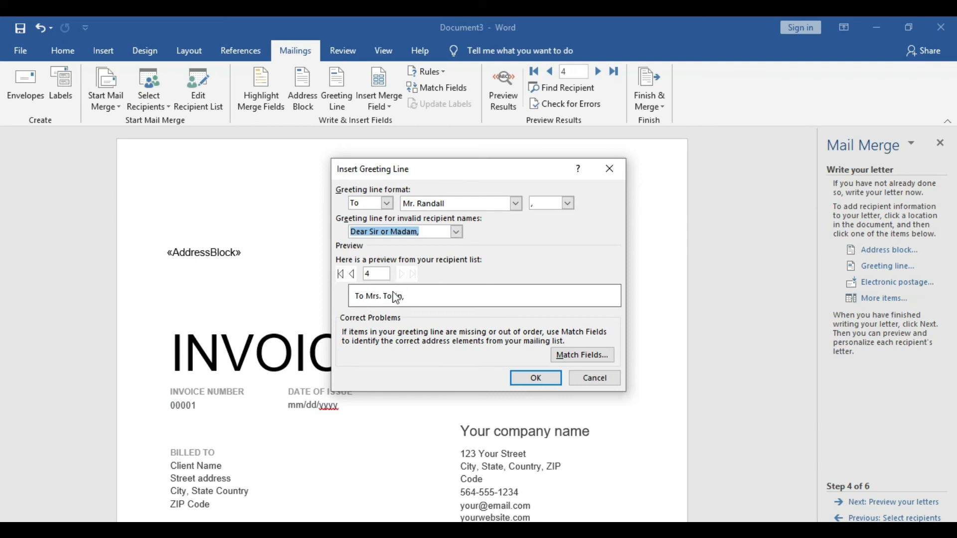
click(385, 203)
click(375, 216)
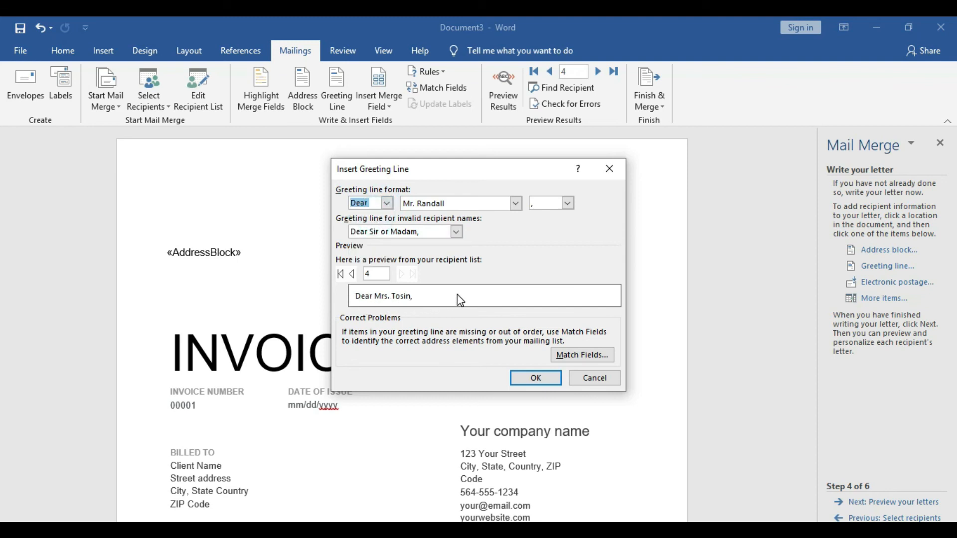
click(523, 377)
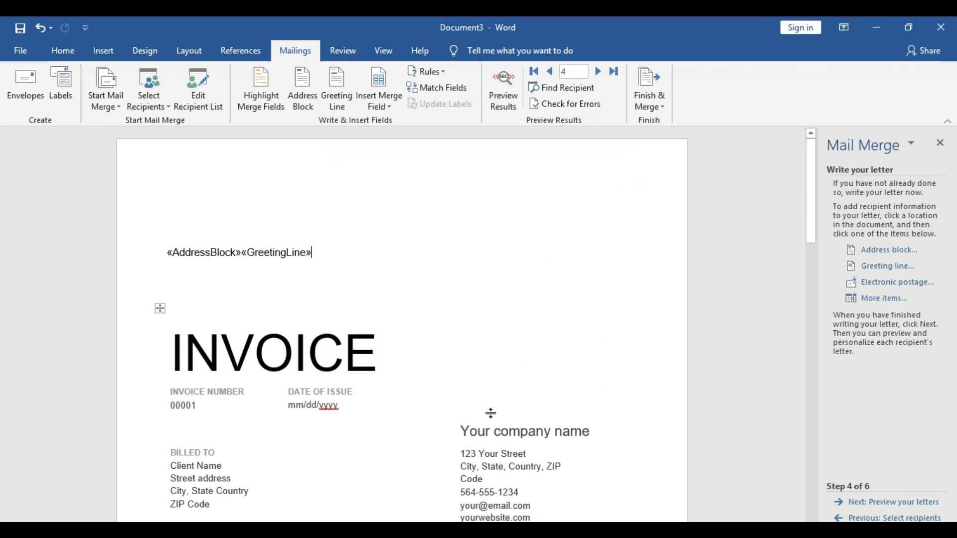
Move the greeting line field below the address block, with one blank line between them
click(242, 253)
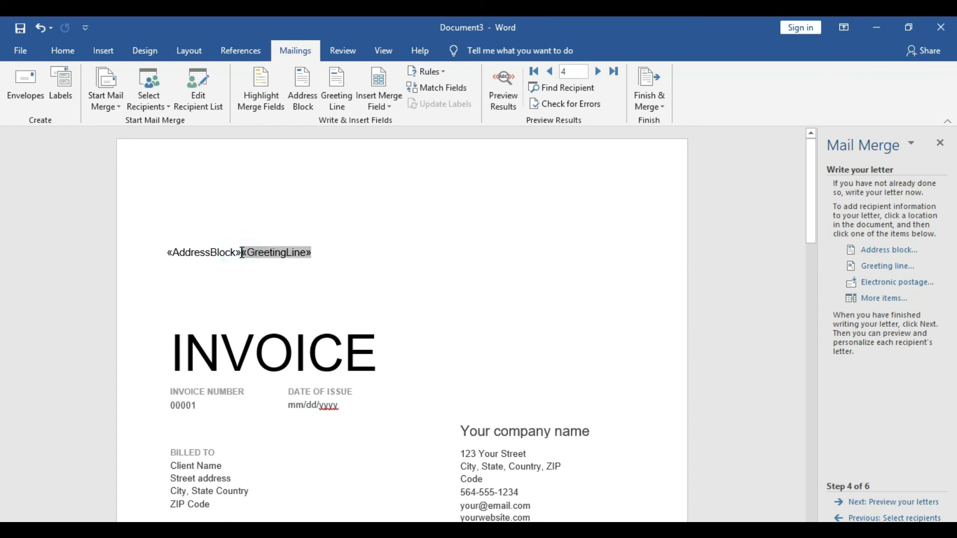
key(Return)
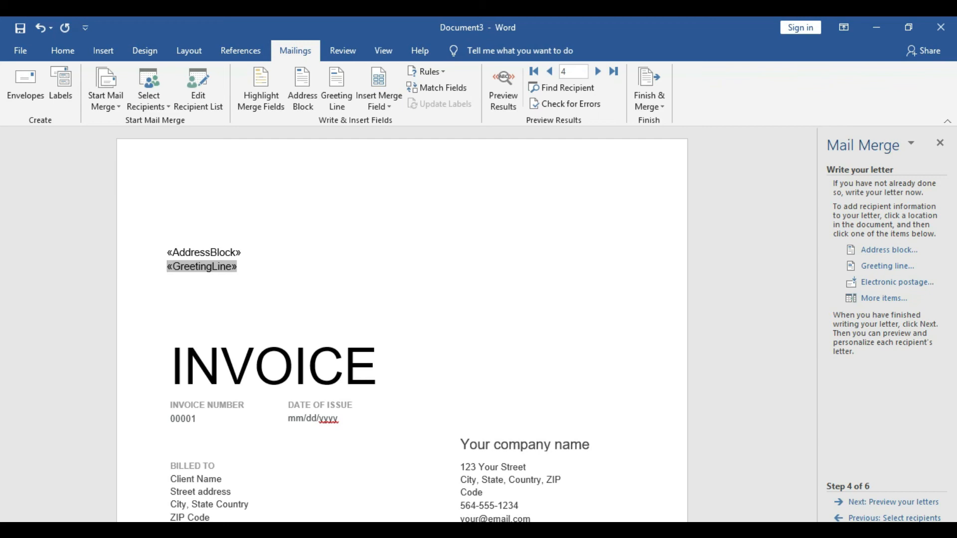
key(Return)
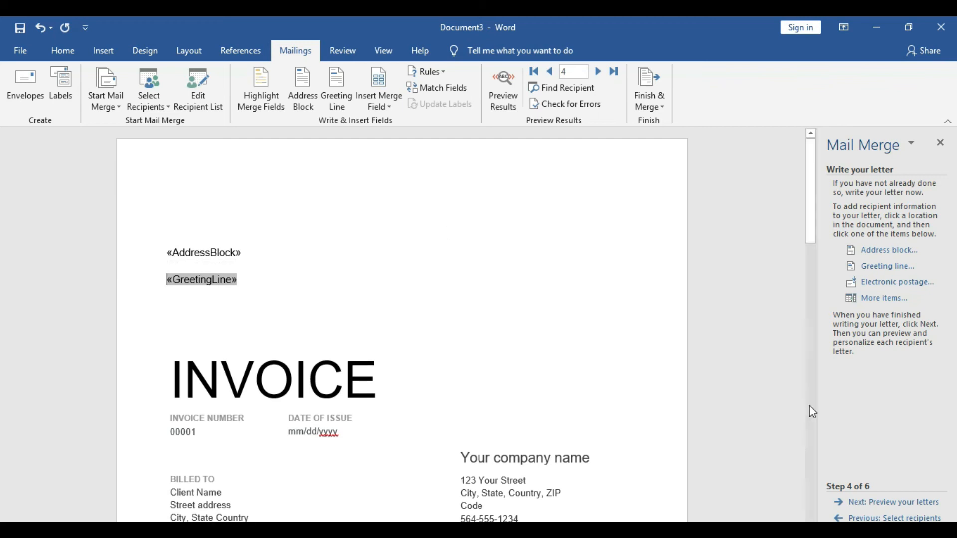
Advance to the letter preview stage and check each merged letter from recipient 4 back to recipient 1
click(908, 509)
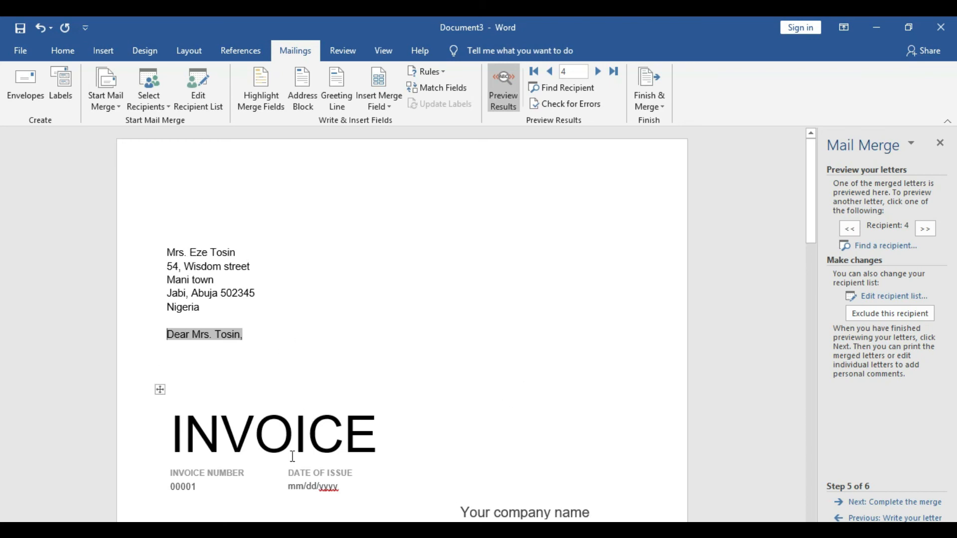
drag(812, 163, 820, 163)
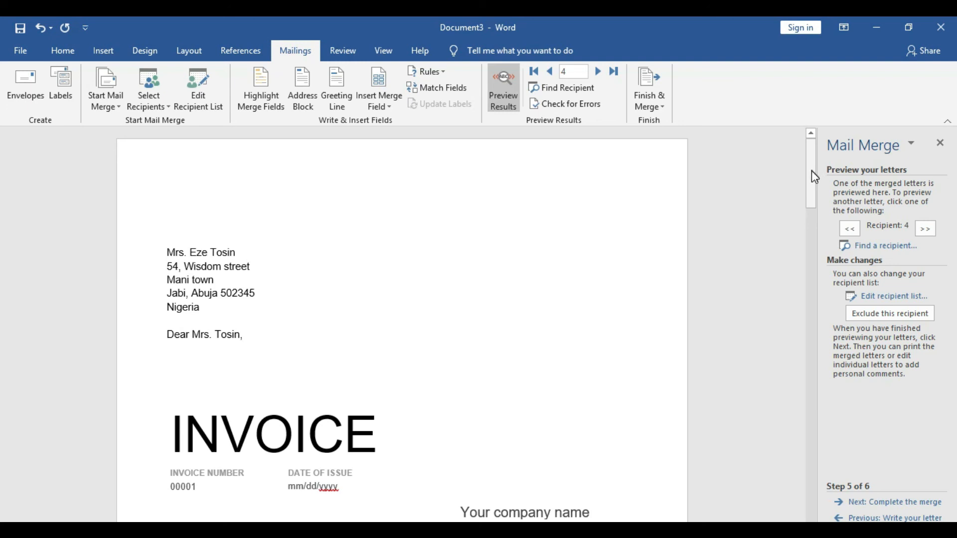
click(552, 72)
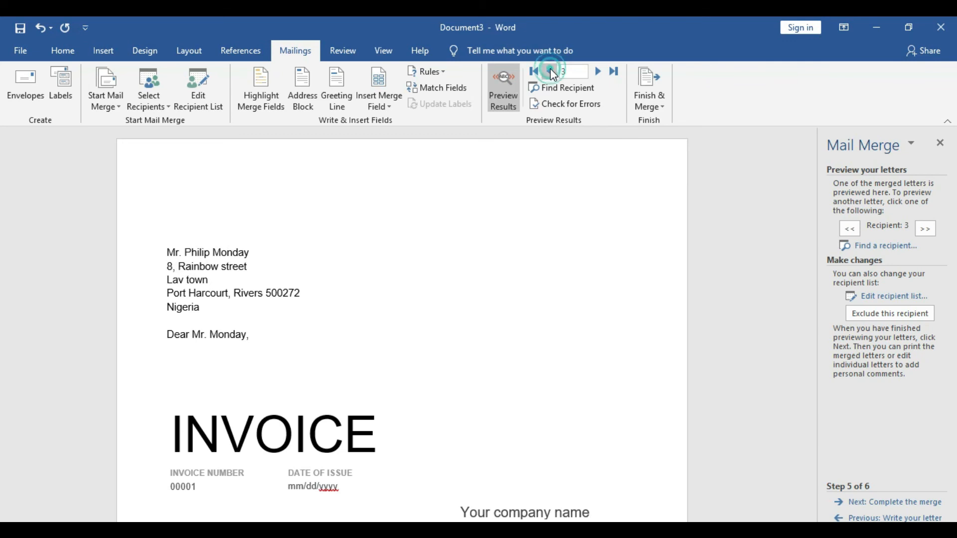
click(552, 71)
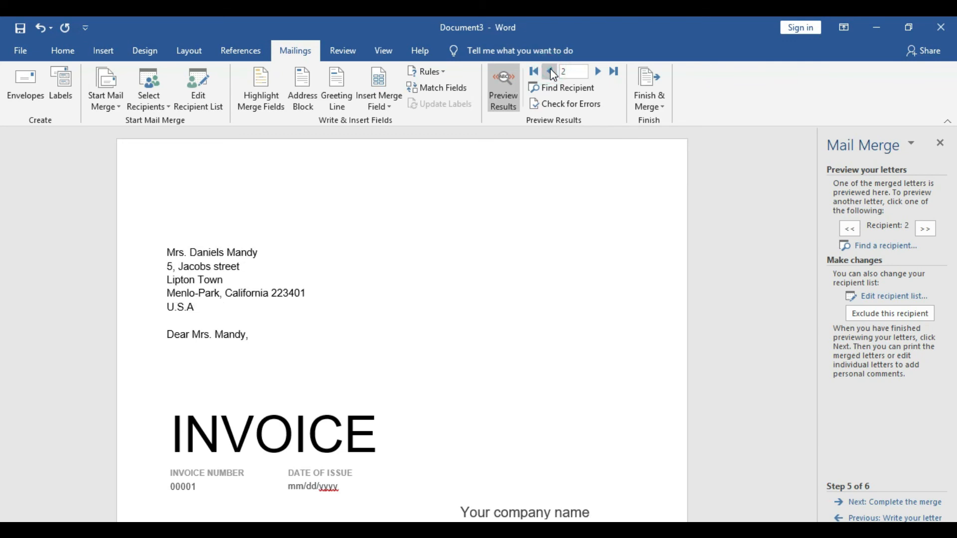
click(551, 72)
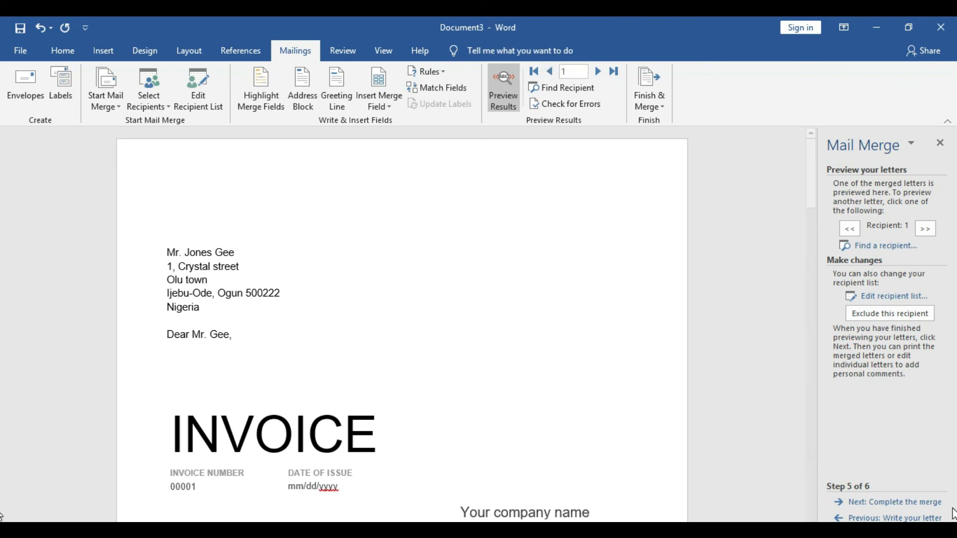
Complete the merge by generating editable individual letters for all records in a new document
click(920, 504)
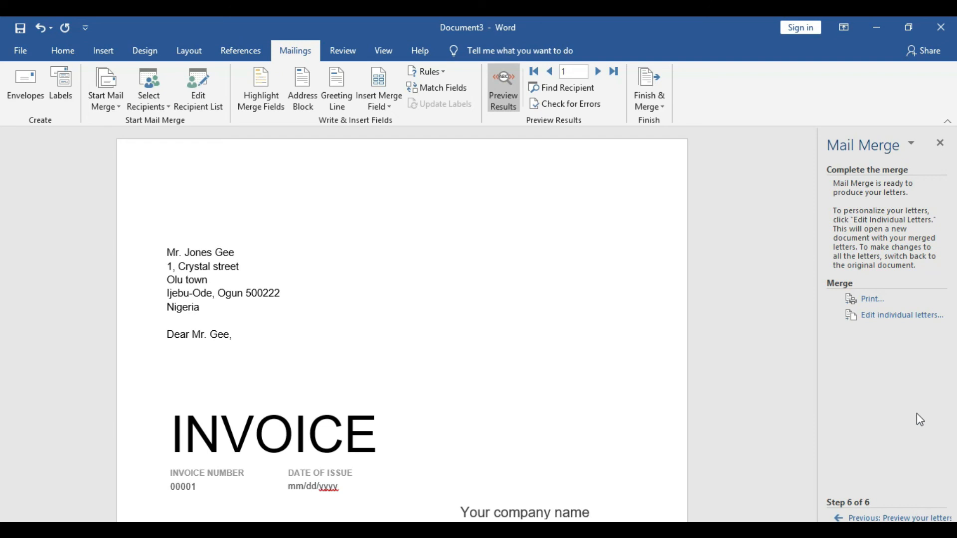
click(876, 318)
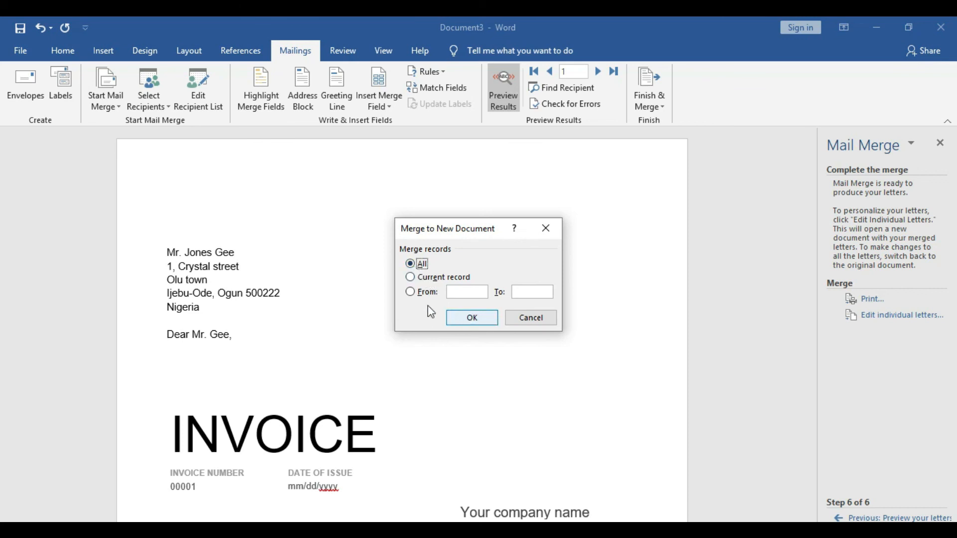
click(410, 293)
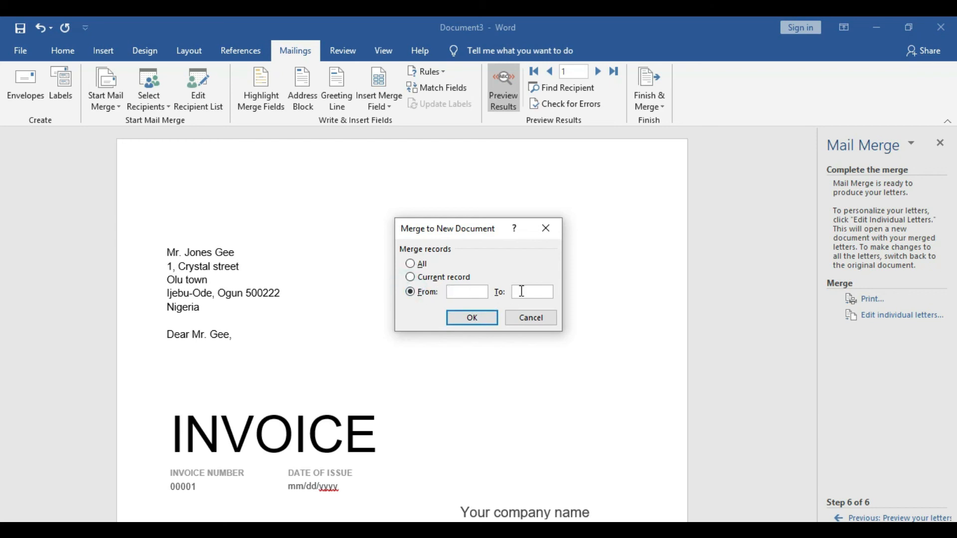
click(412, 264)
click(473, 321)
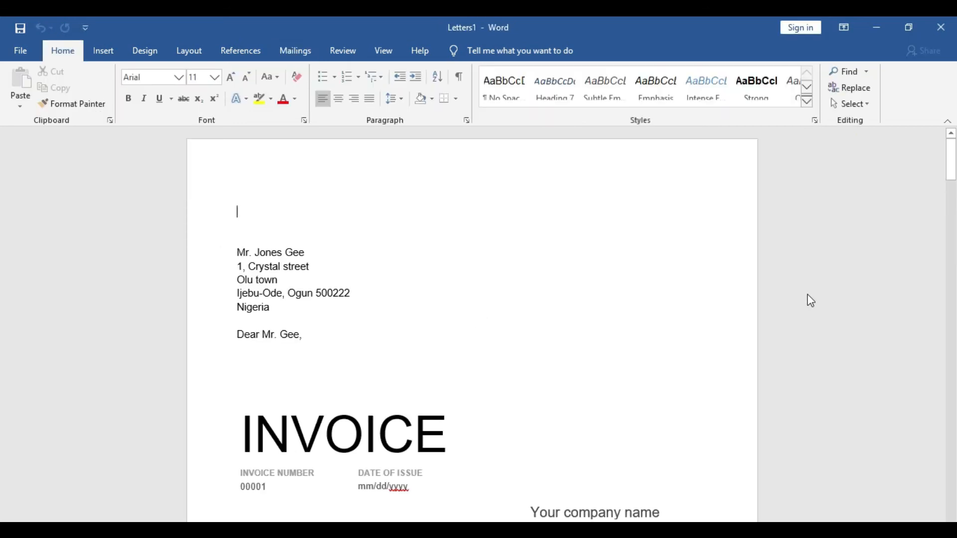
mouse_move(953, 155)
mouse_down()
mouse_move(954, 479)
mouse_move(943, 305)
mouse_move(954, 293)
mouse_move(954, 149)
mouse_up()
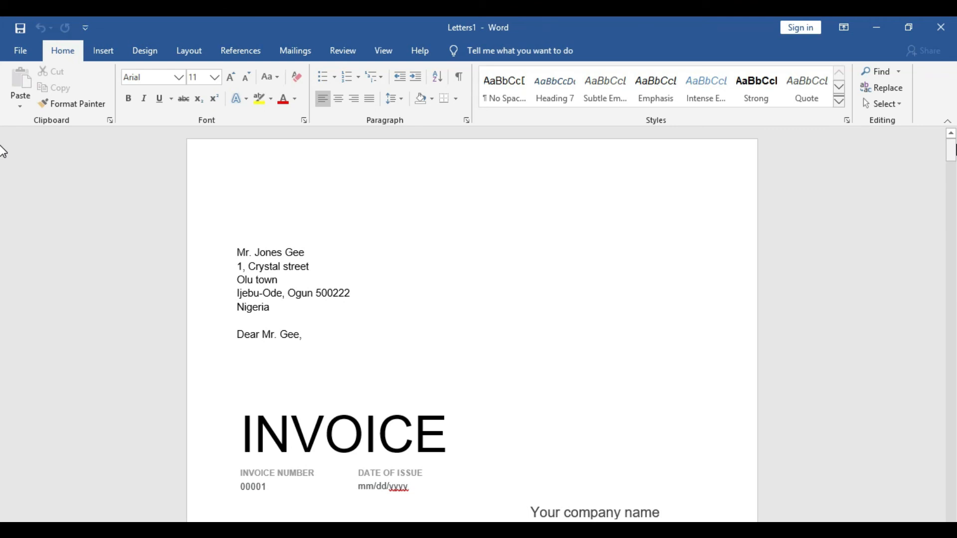